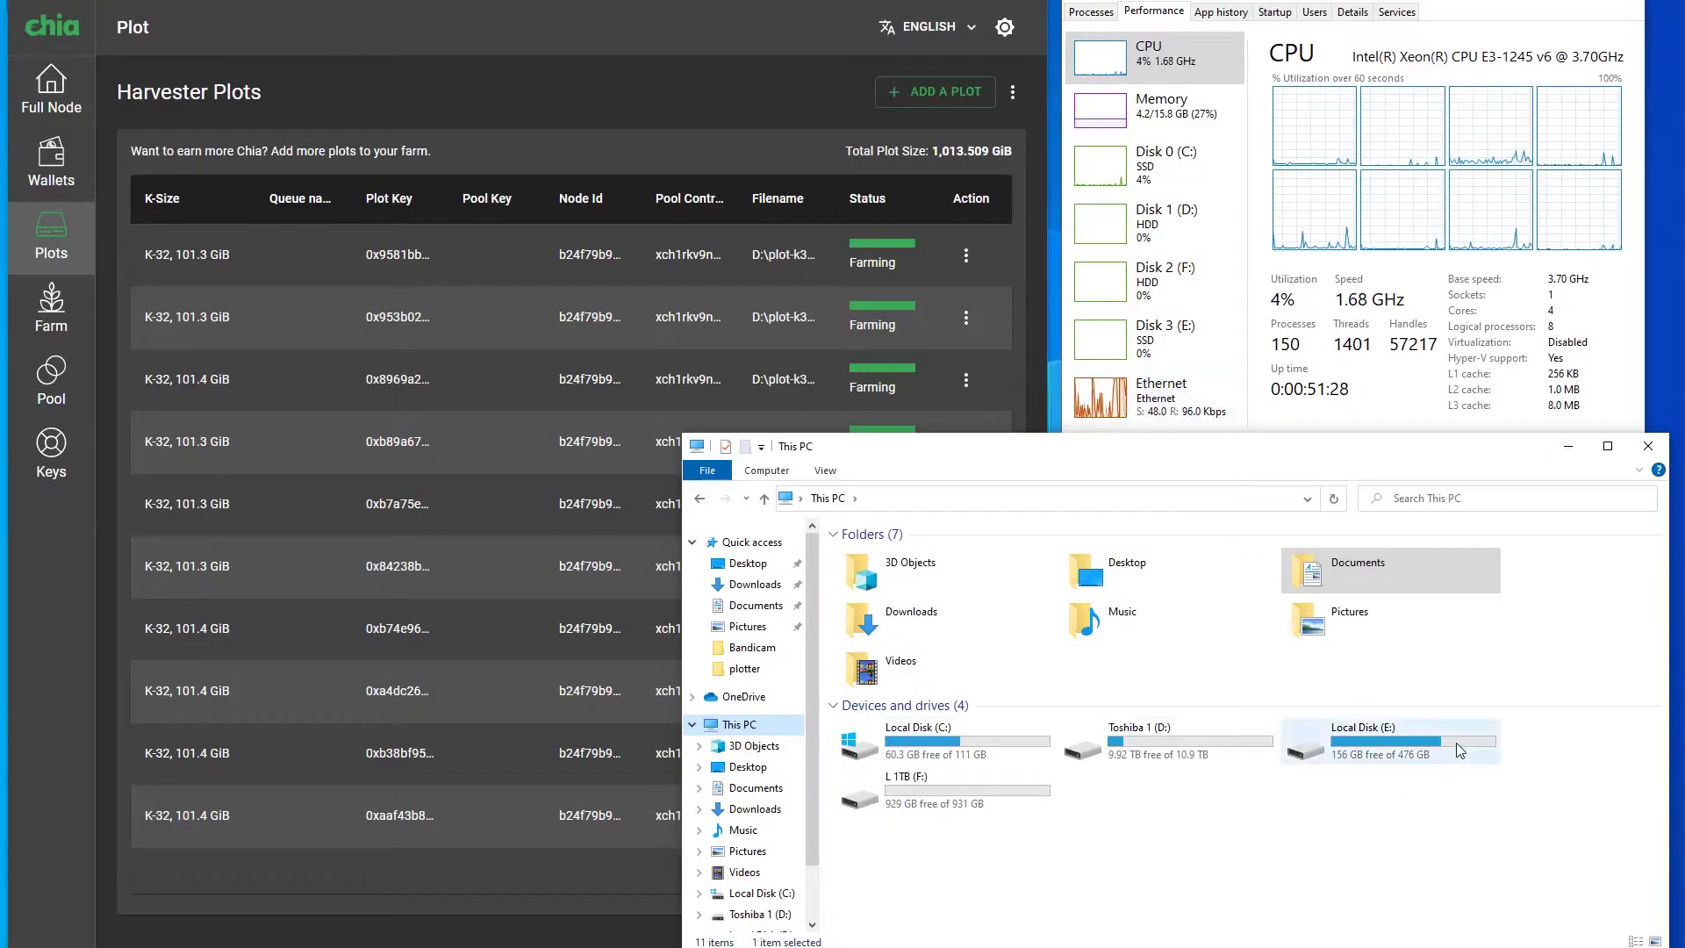
{"action": "left_click", "coordinate": [1456, 742]}
{"action": "left_click", "coordinate": [1426, 777]}
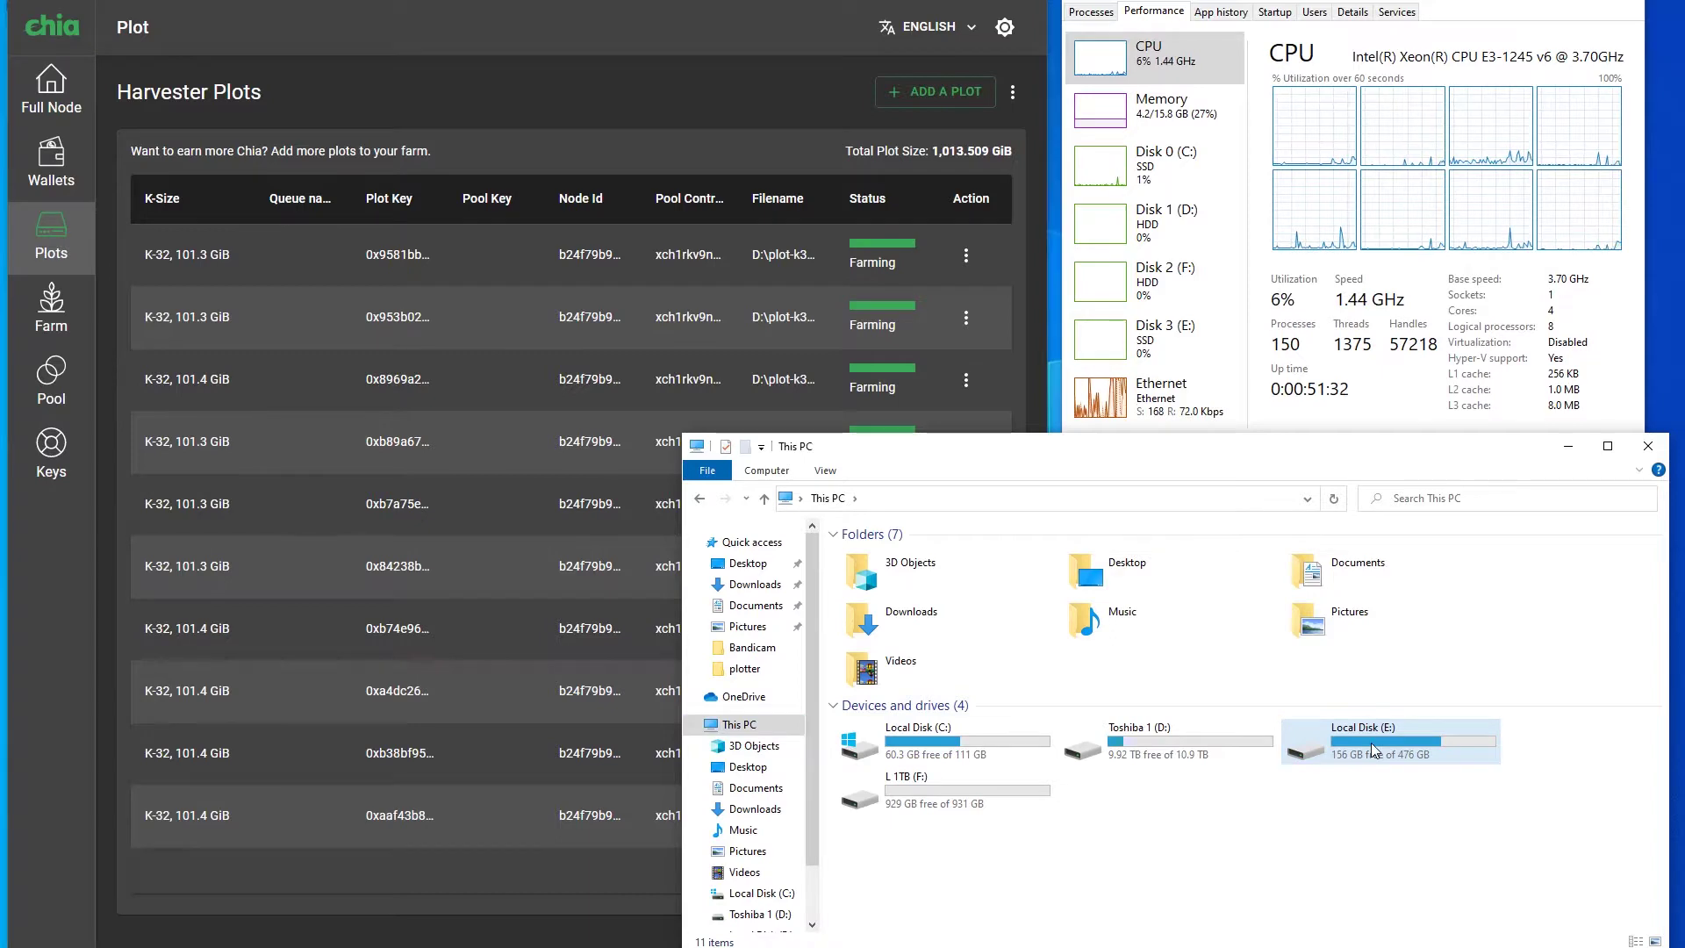
{"action": "double_click", "coordinate": [1372, 744]}
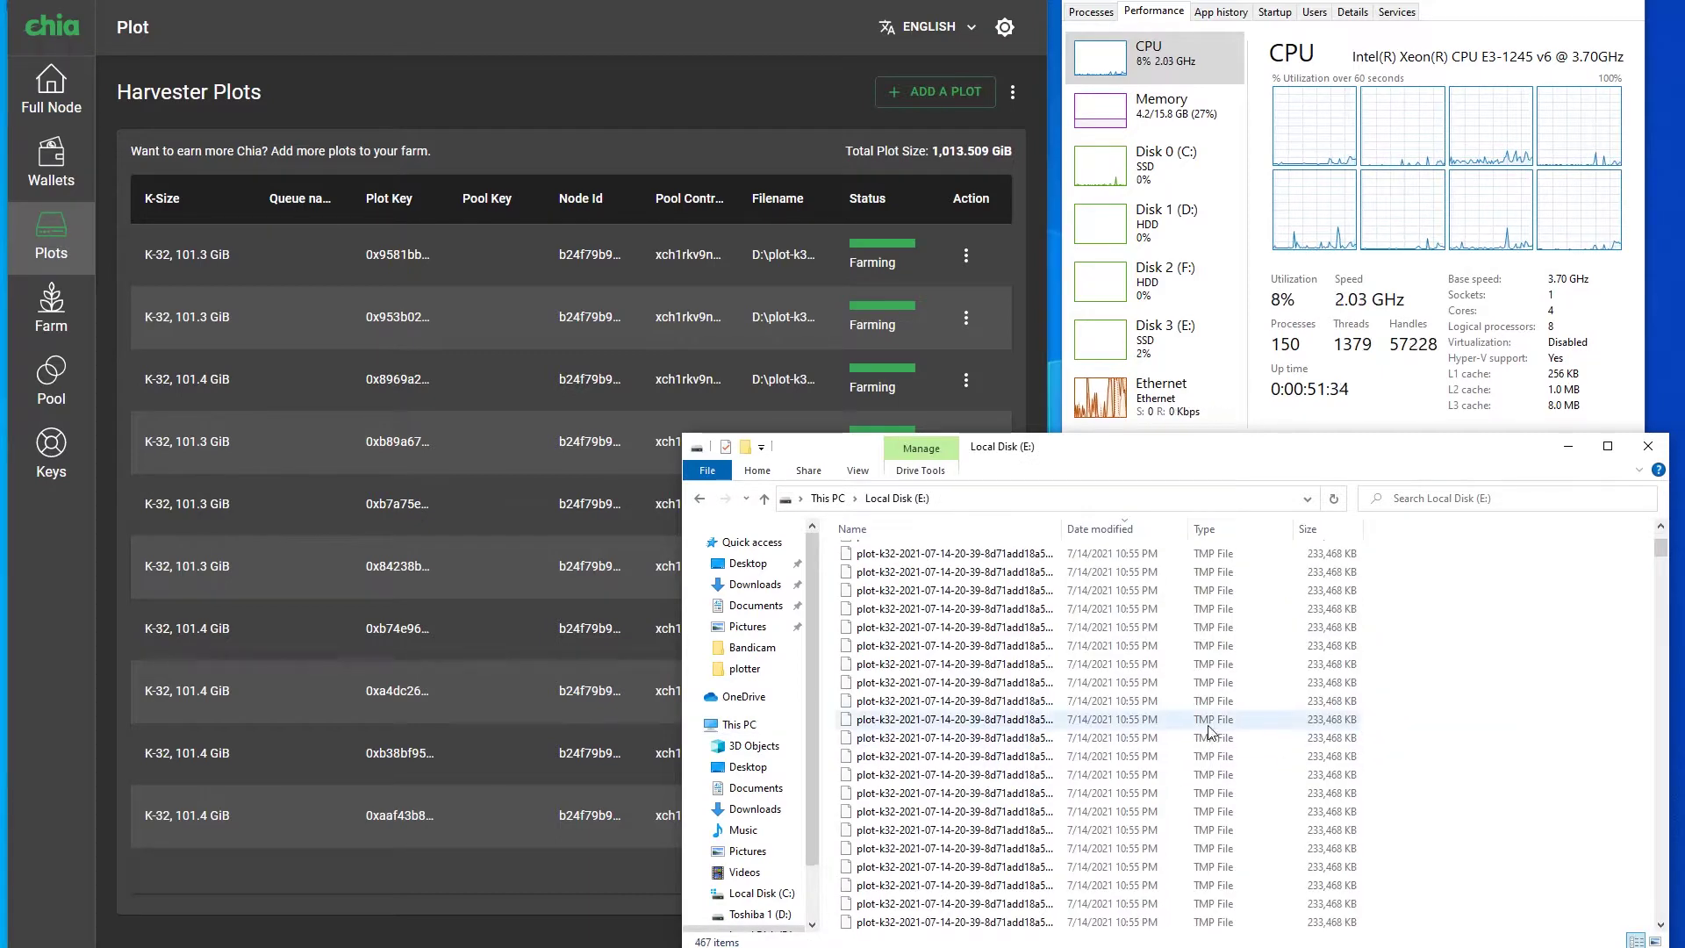
{"action": "left_click_drag", "start_coordinate": [1665, 586], "coordinate": [1599, 546]}
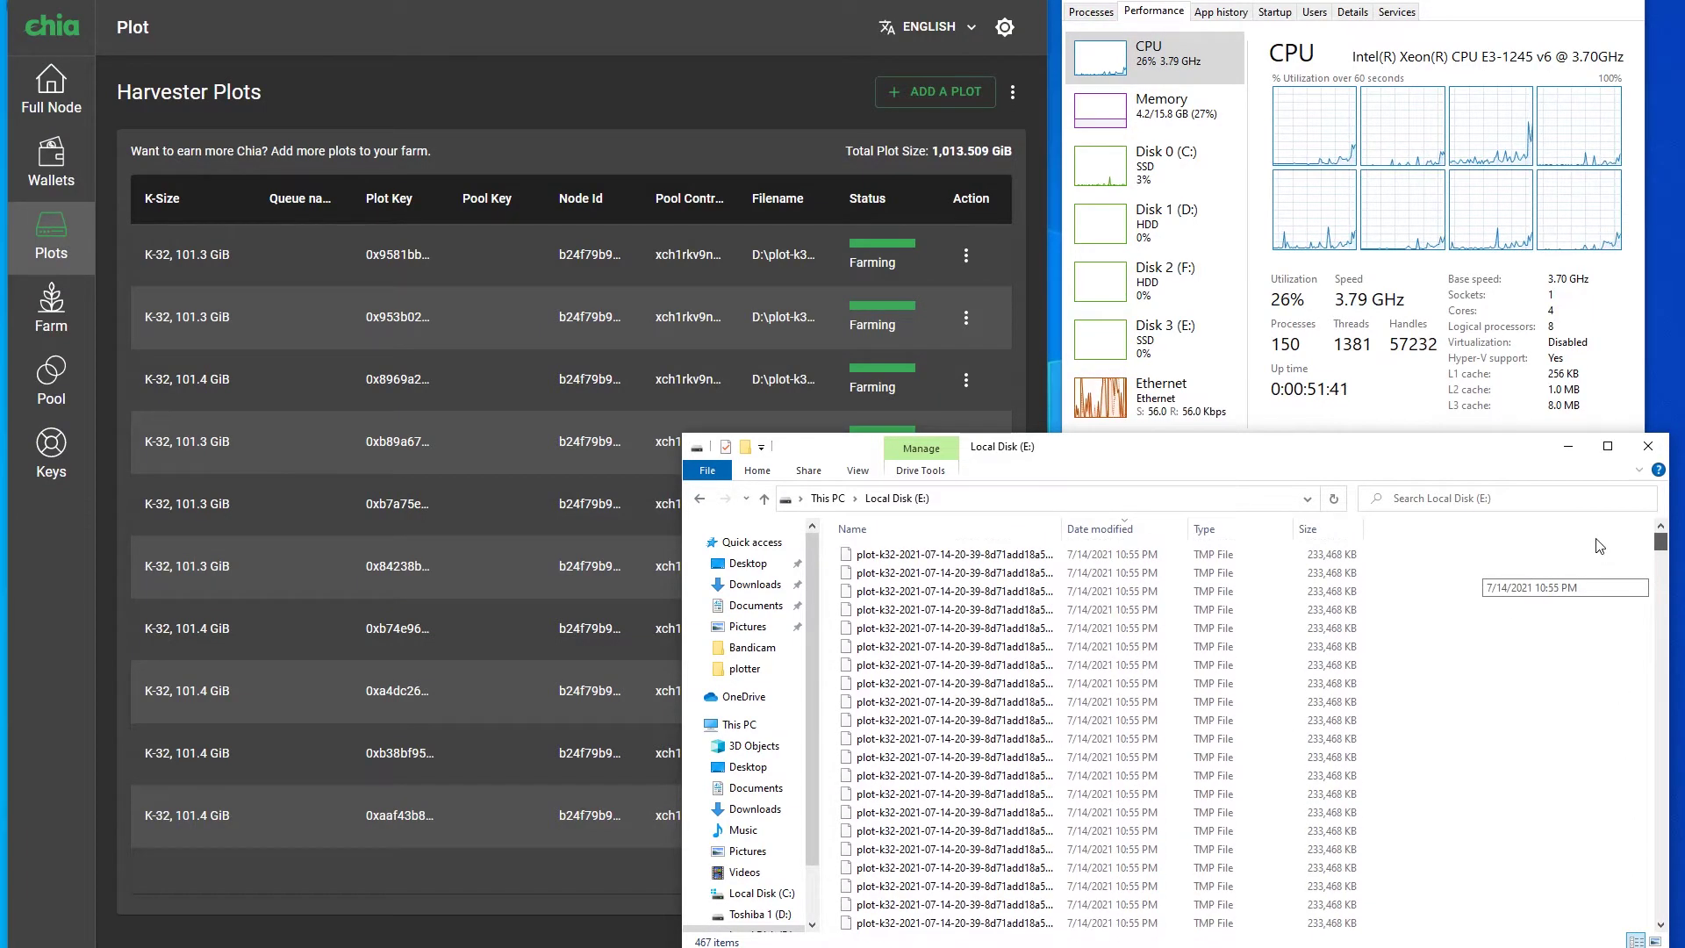
{"action": "left_click", "coordinate": [453, 479]}
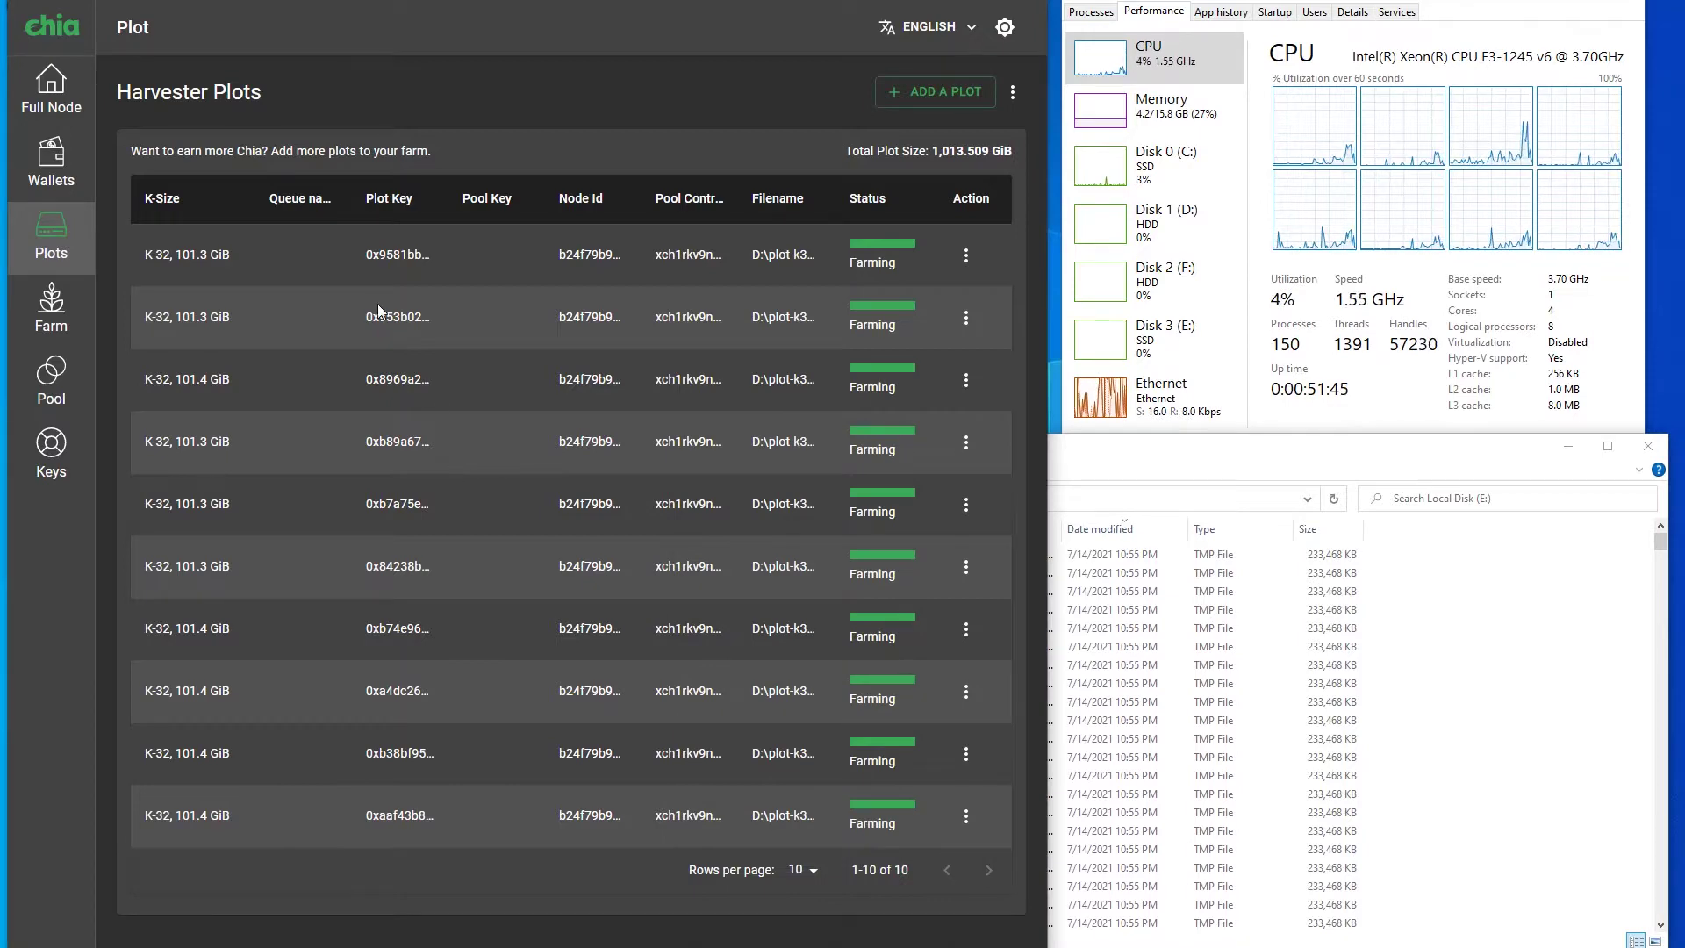
{"action": "left_click", "coordinate": [1418, 689]}
{"action": "key", "text": "alt+Up"}
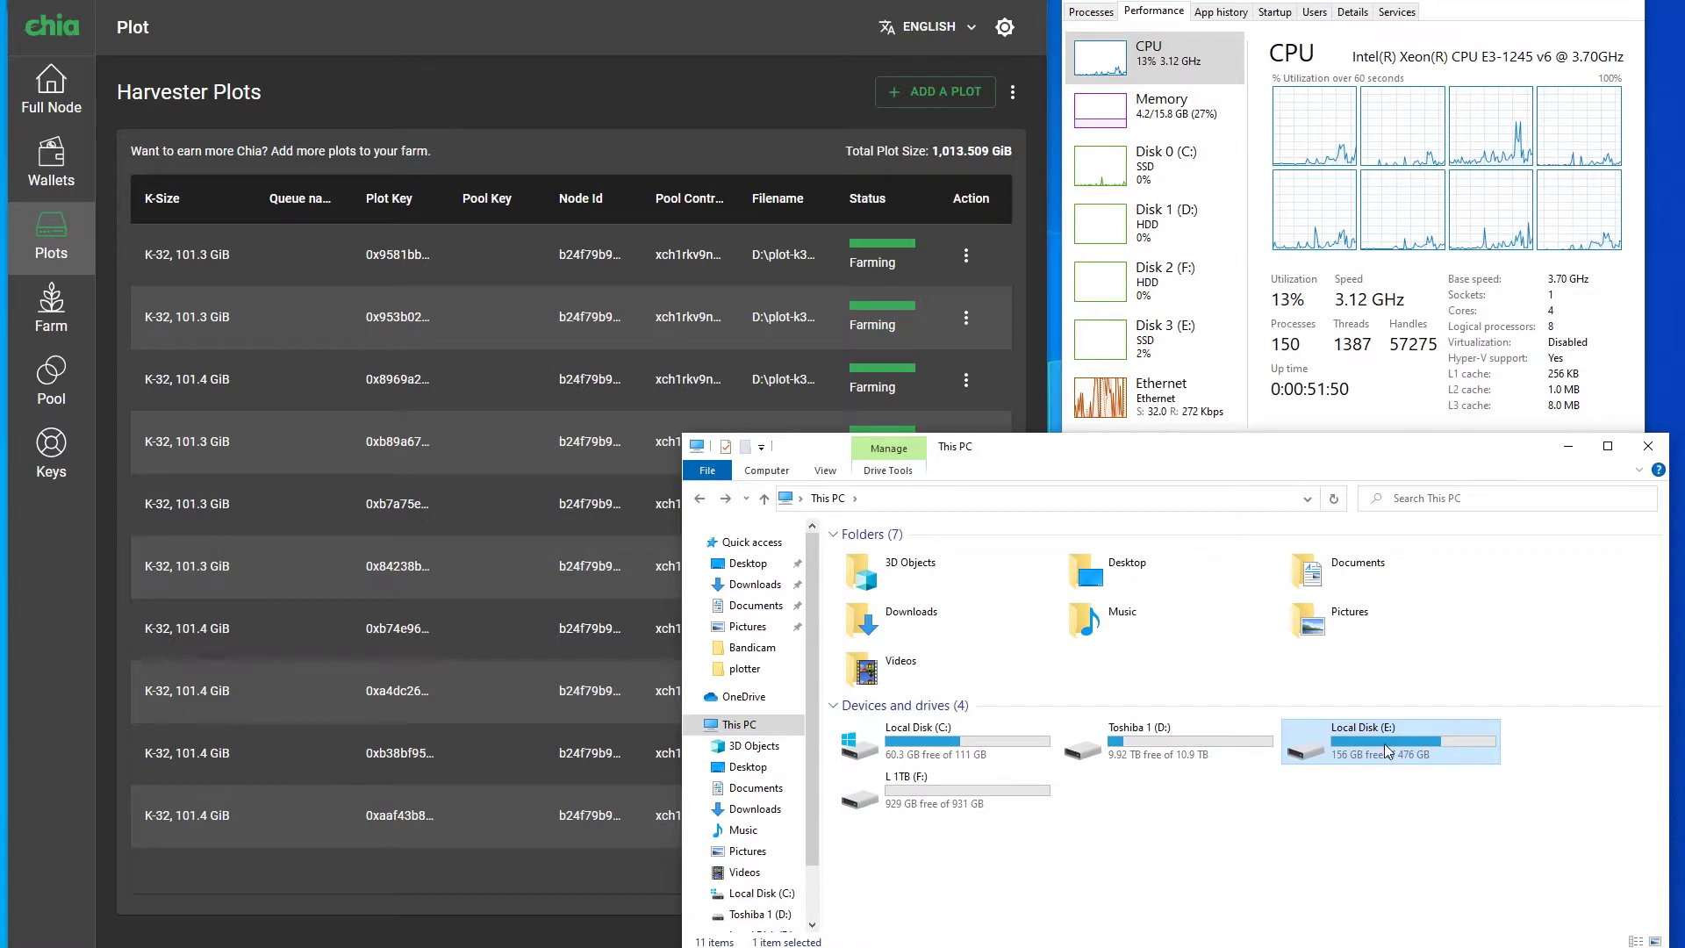
Quick-format Local Disk (E:) as NTFS so it shows 476 GB free of 476 GB
{"action": "right_click", "coordinate": [1385, 748]}
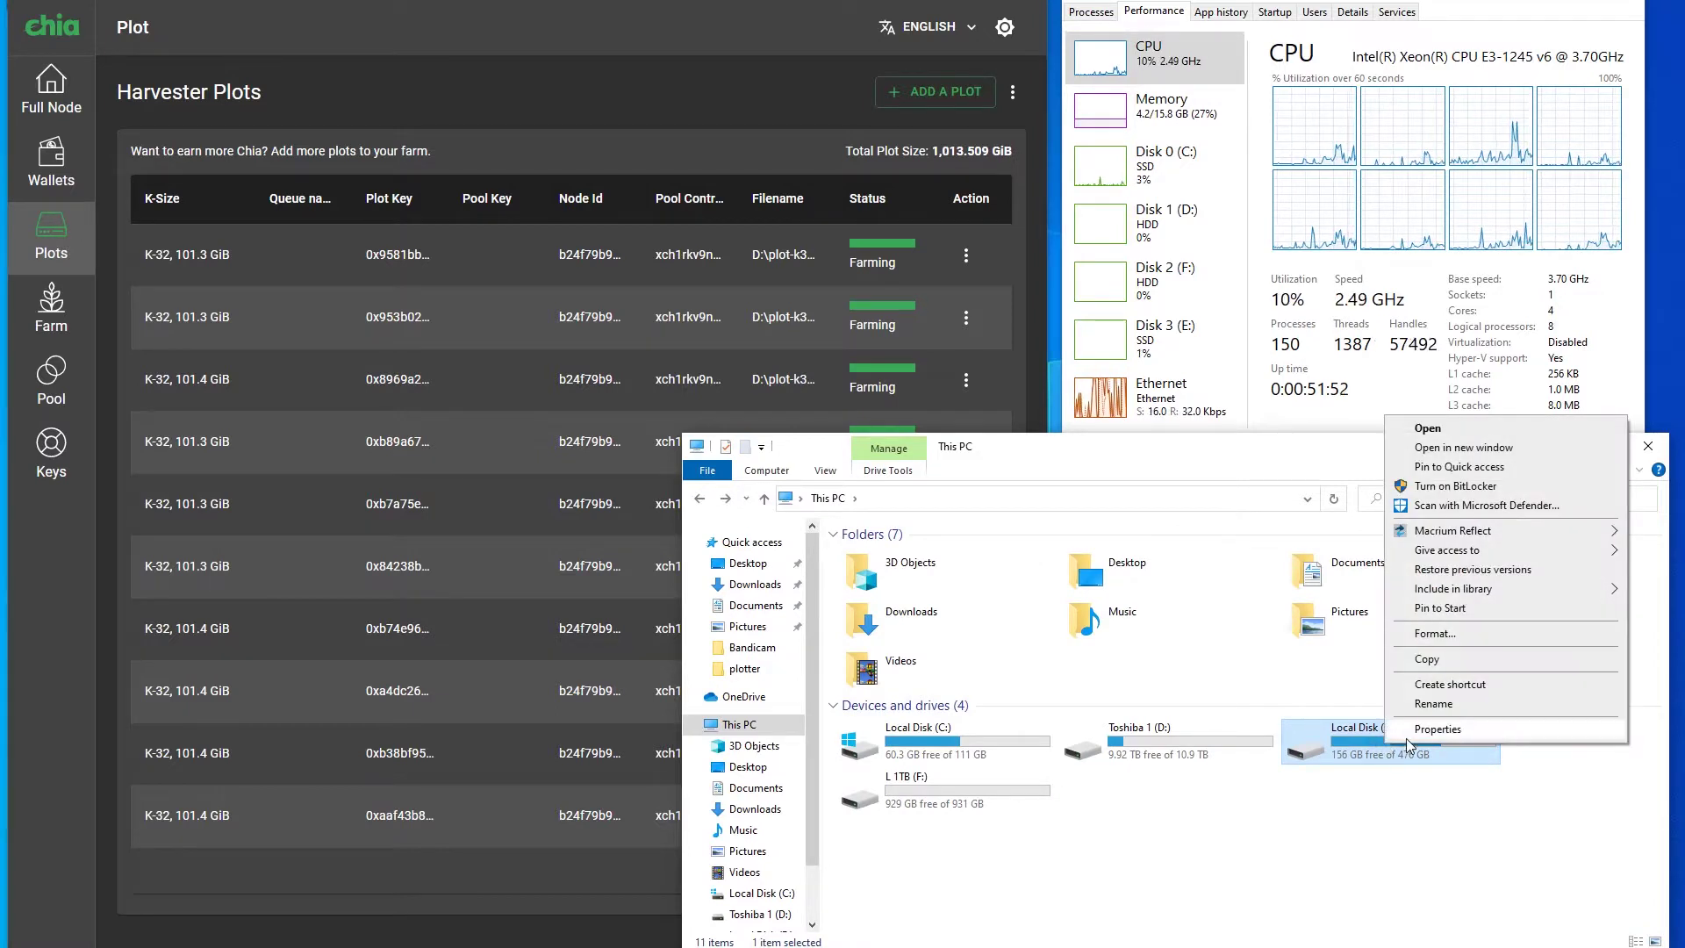
{"action": "left_click", "coordinate": [1413, 633]}
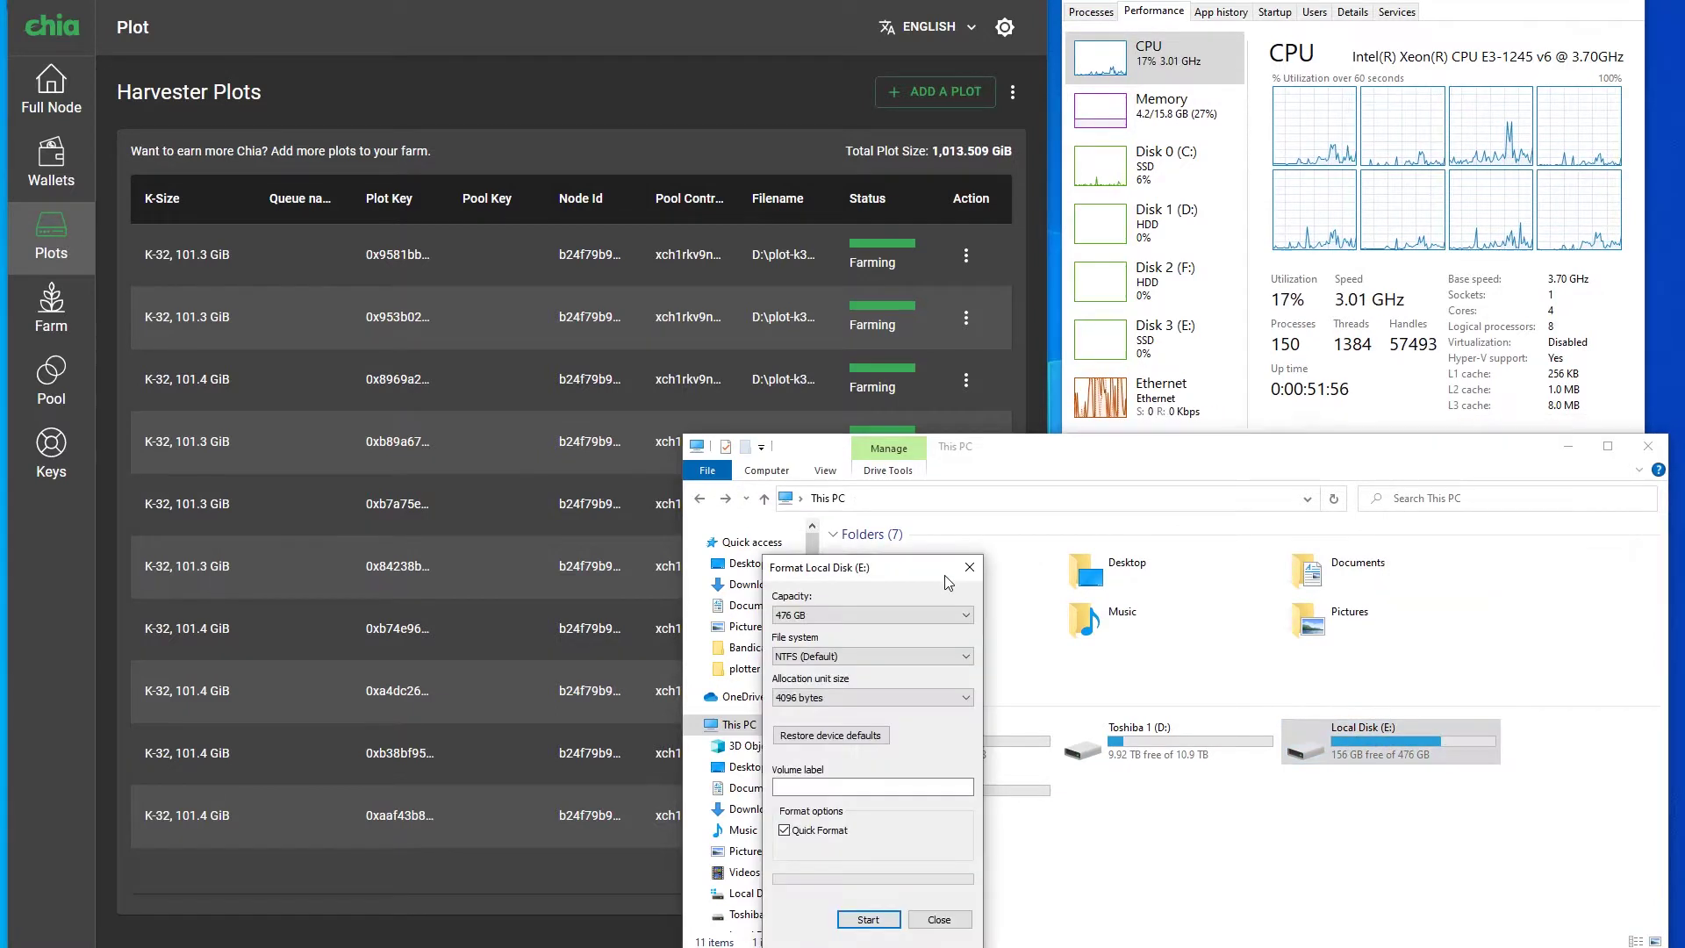
{"action": "left_click_drag", "start_coordinate": [904, 487], "coordinate": [943, 434]}
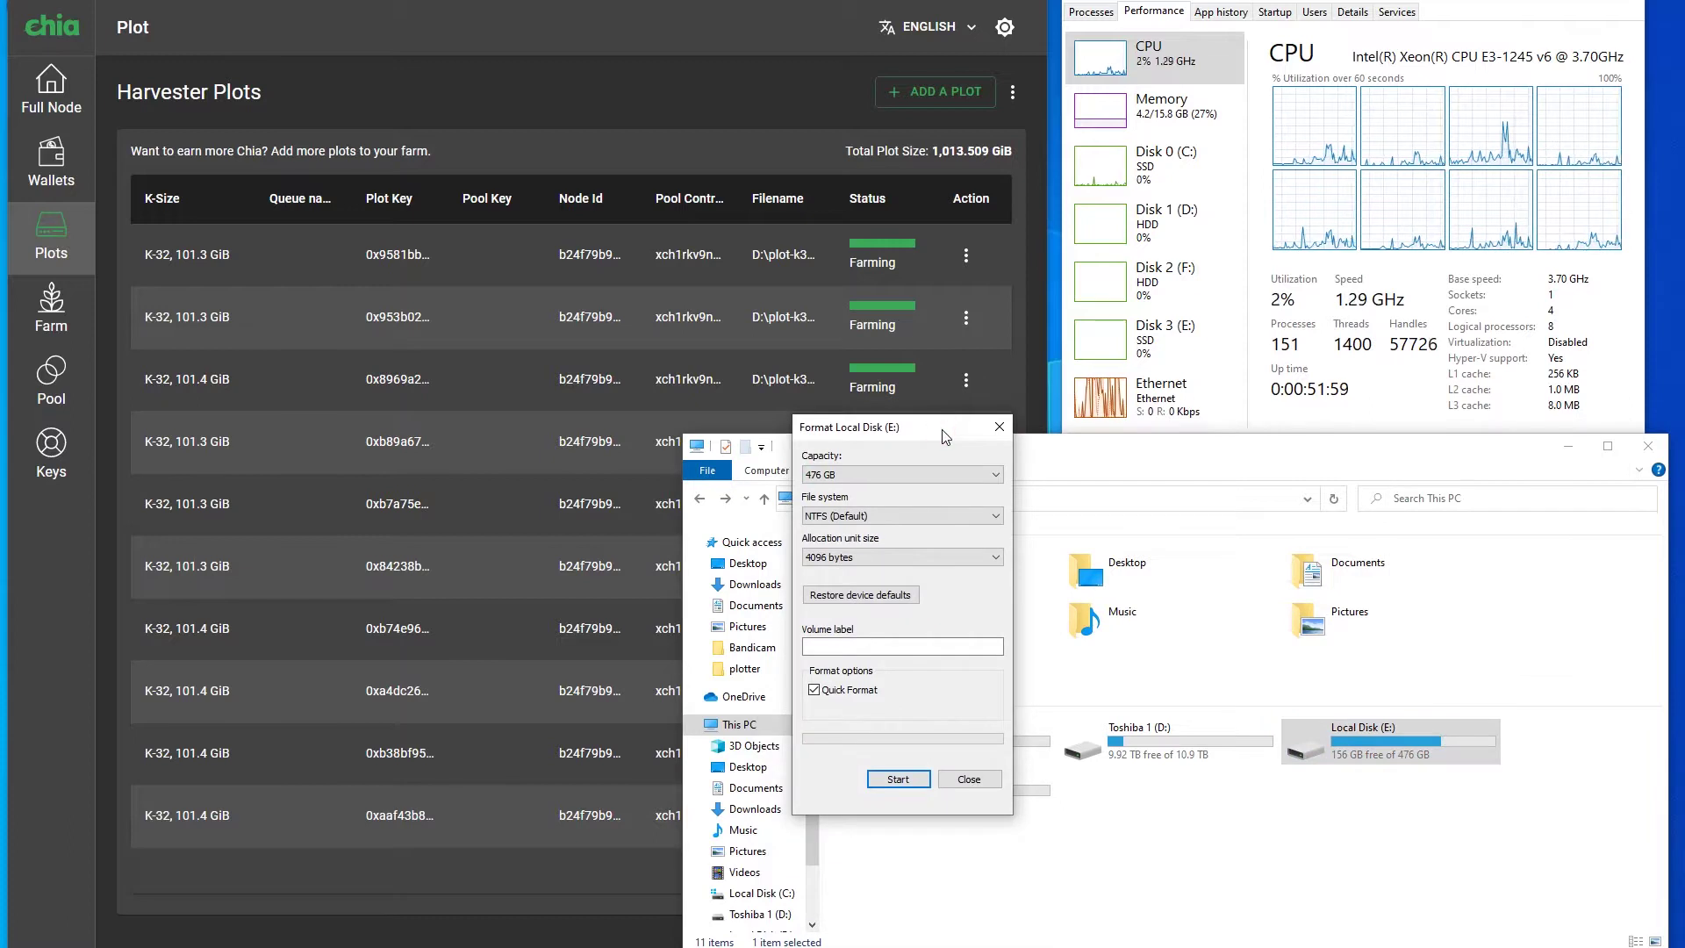
{"action": "left_click", "coordinate": [882, 787]}
{"action": "left_click", "coordinate": [885, 462]}
{"action": "left_click", "coordinate": [941, 460]}
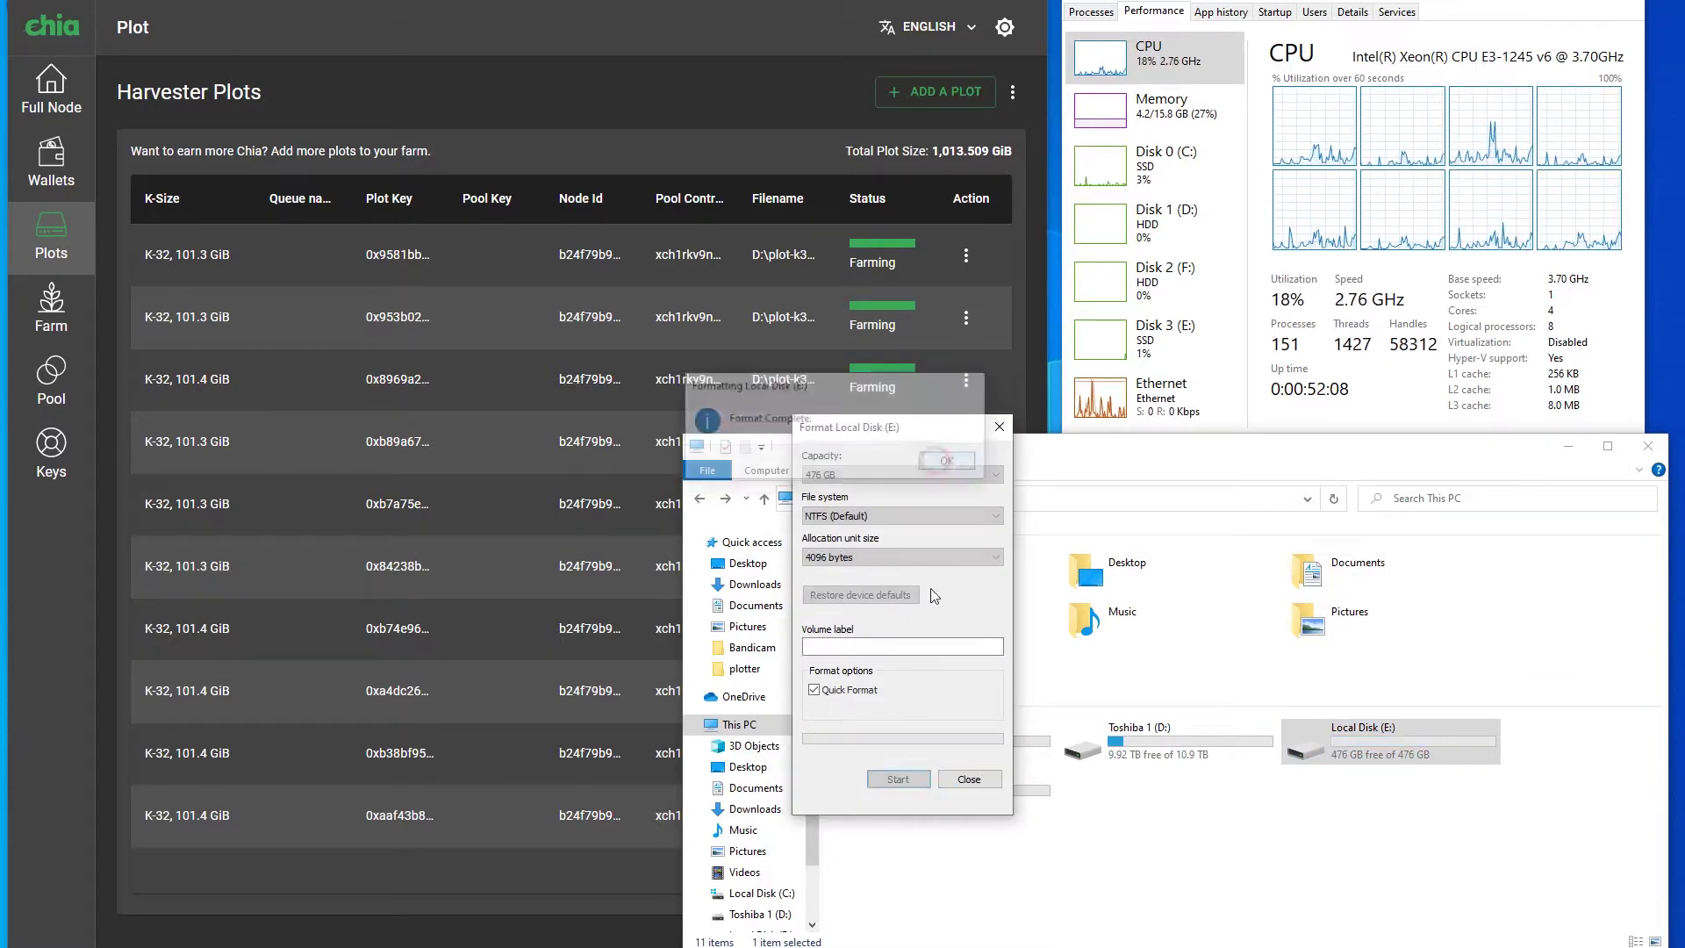
{"action": "left_click", "coordinate": [999, 426]}
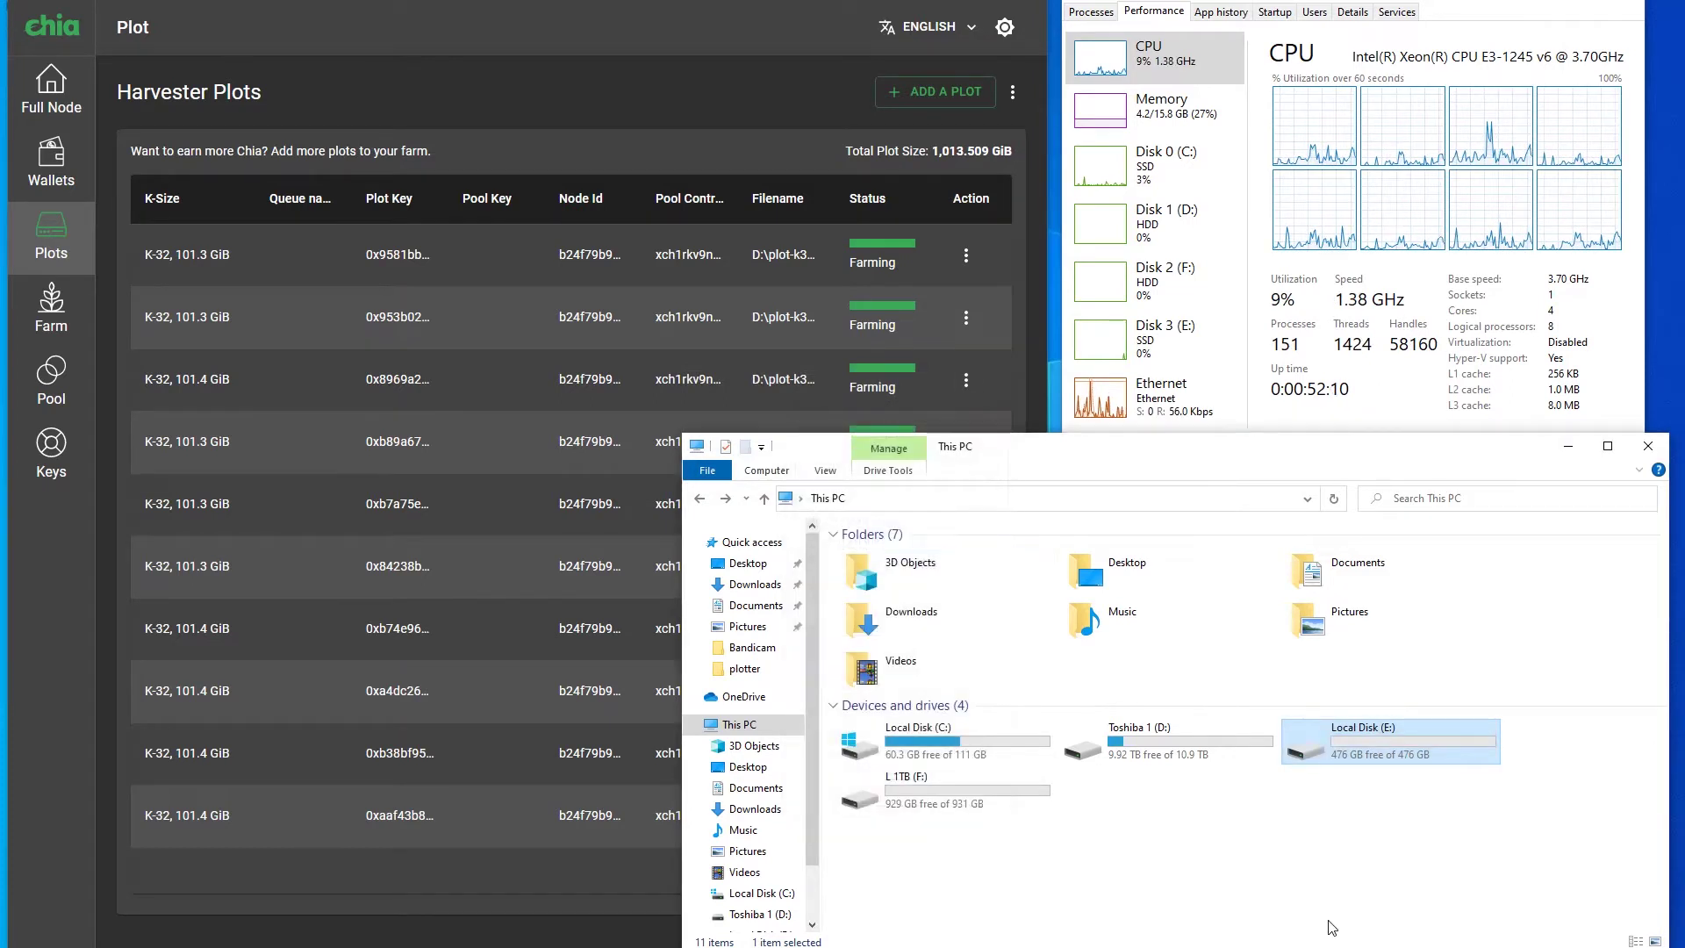
{"action": "left_click", "coordinate": [1335, 903]}
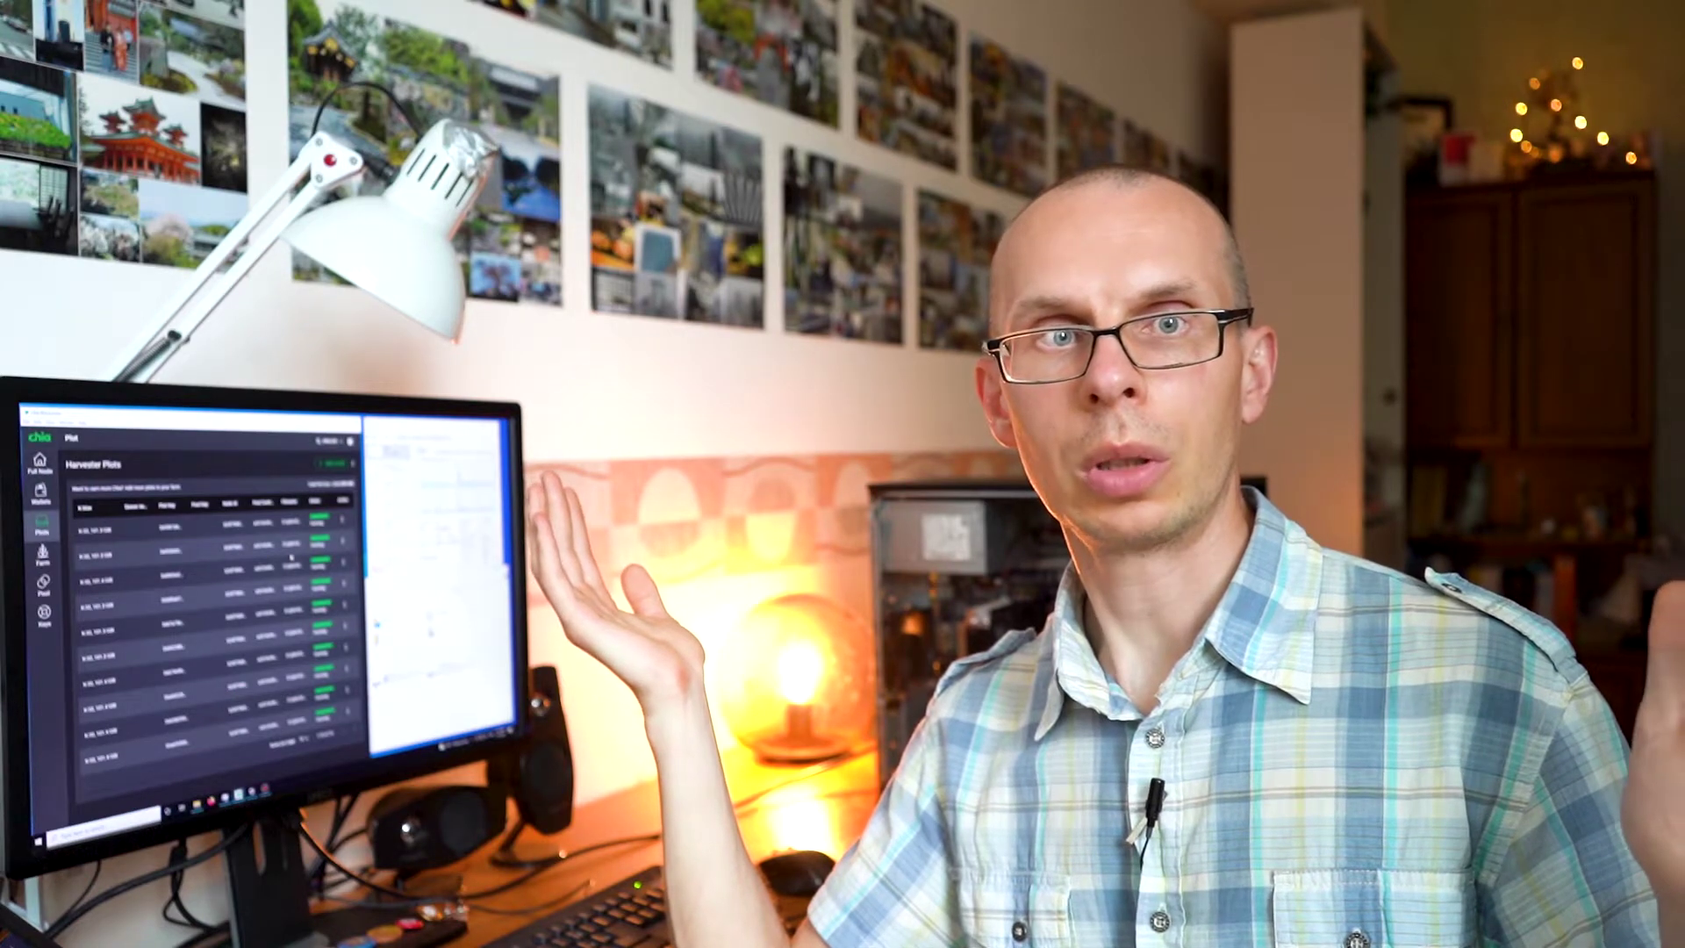
{"action": "left_click", "coordinate": [966, 262]}
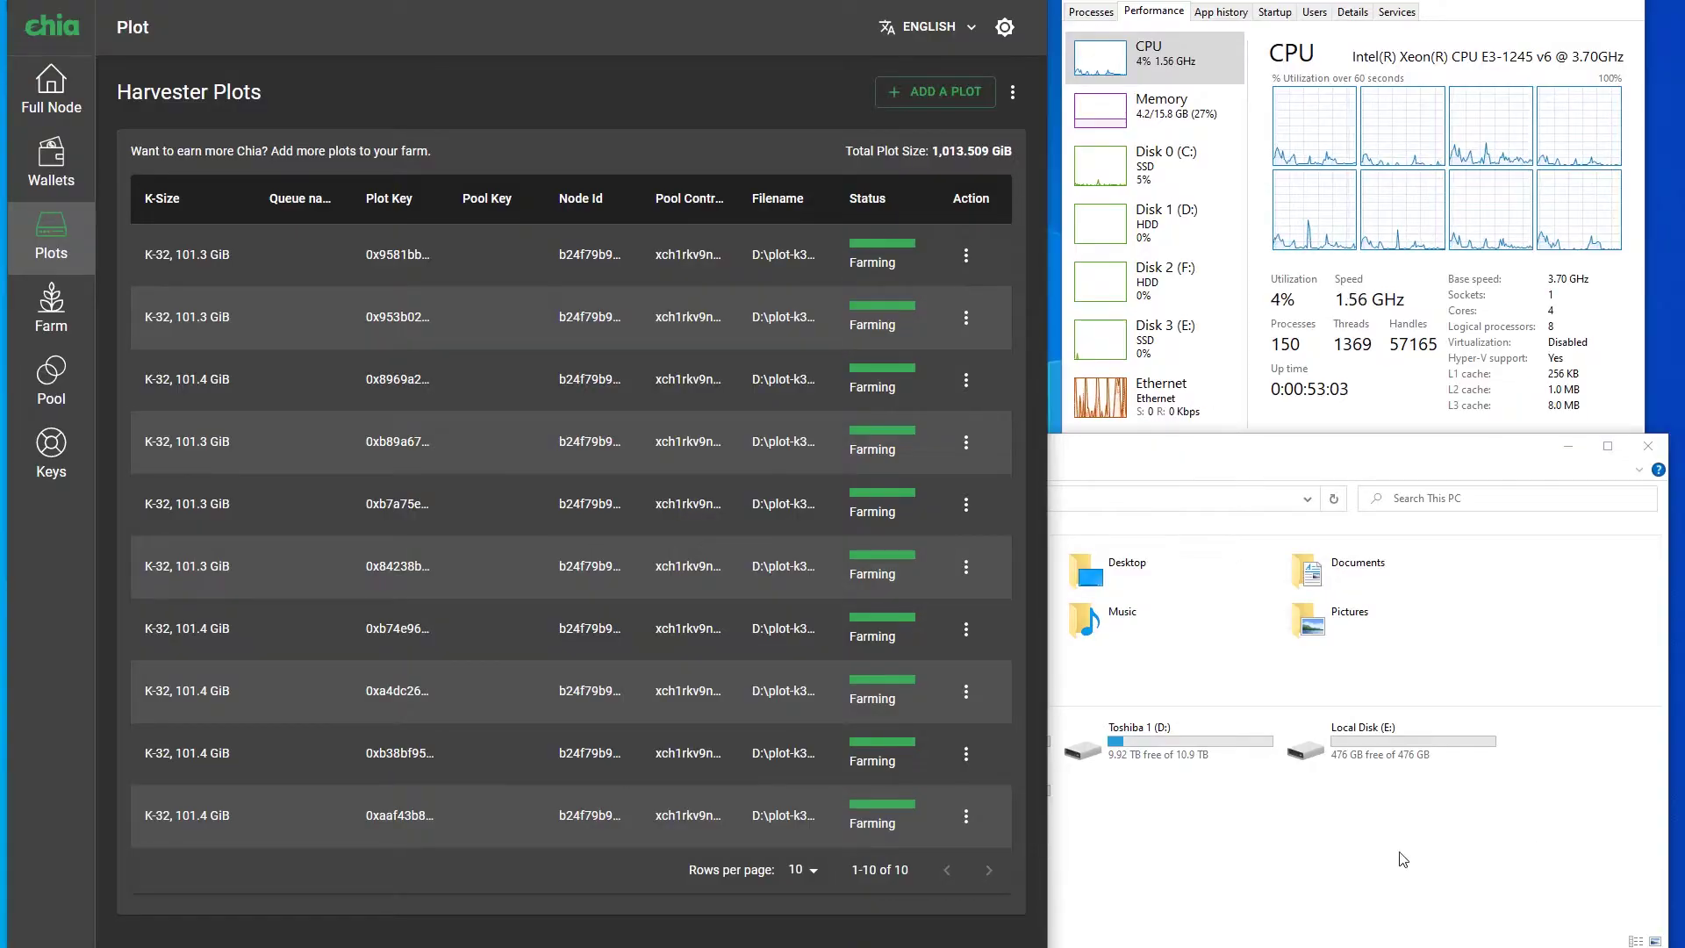
Browse from C: through Users, the profile folder, .chia and mainnet into plotter, listing 22 logs
{"action": "left_click", "coordinate": [1185, 808]}
{"action": "double_click", "coordinate": [961, 755]}
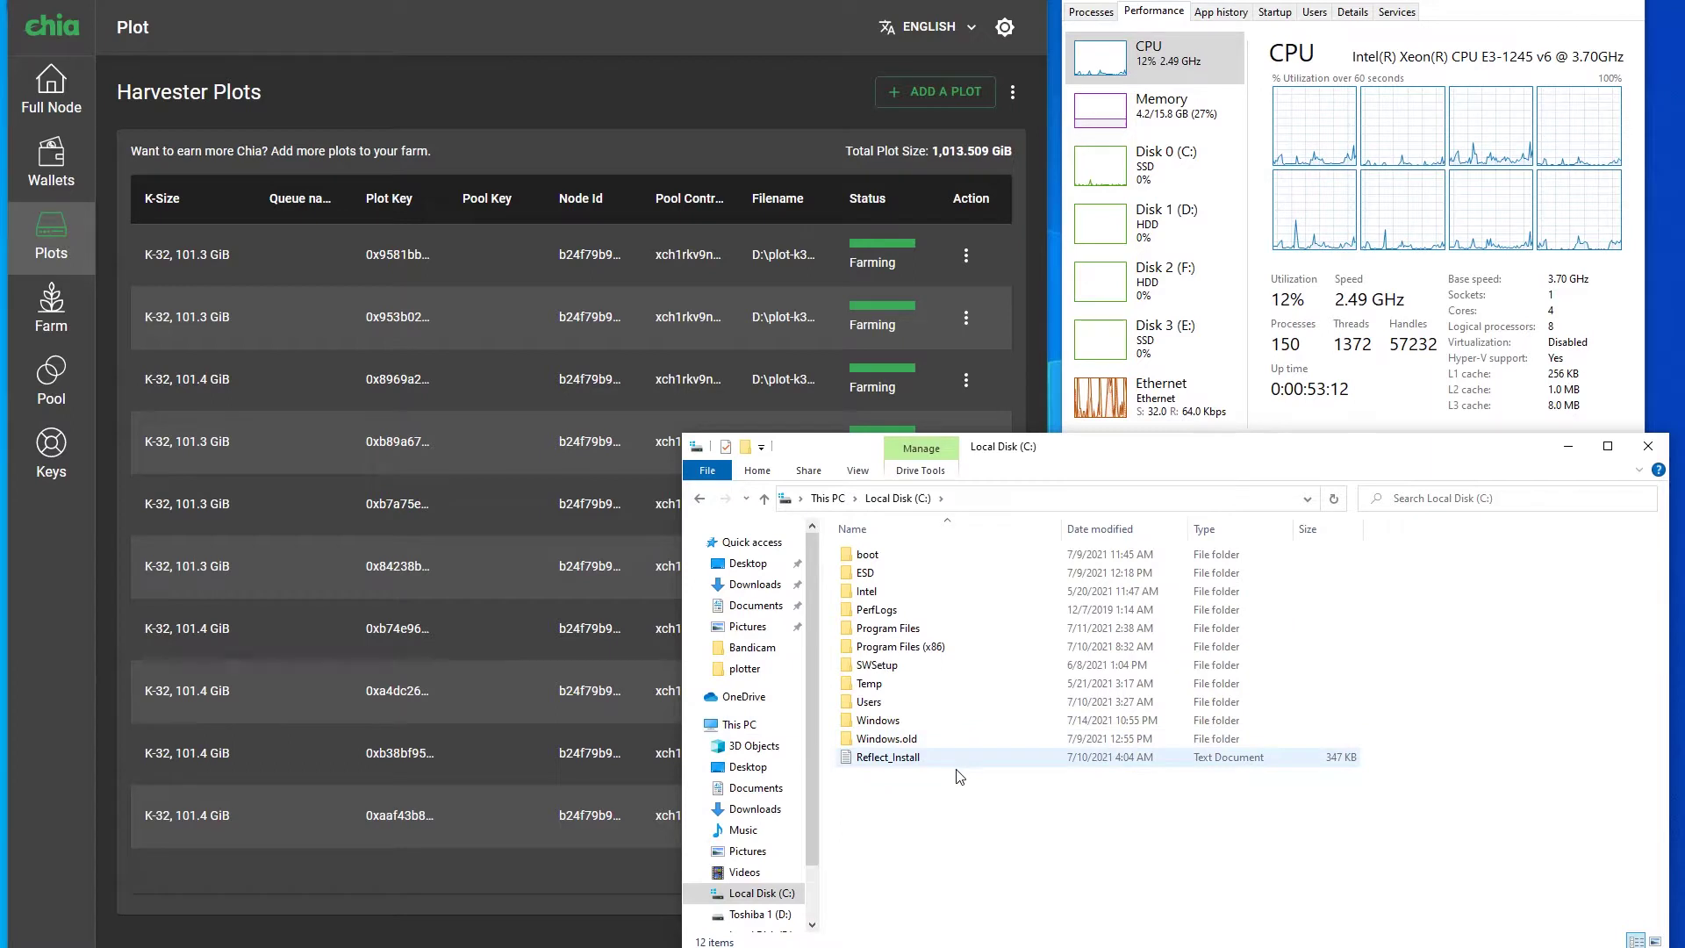
{"action": "double_click", "coordinate": [869, 701]}
{"action": "double_click", "coordinate": [869, 556]}
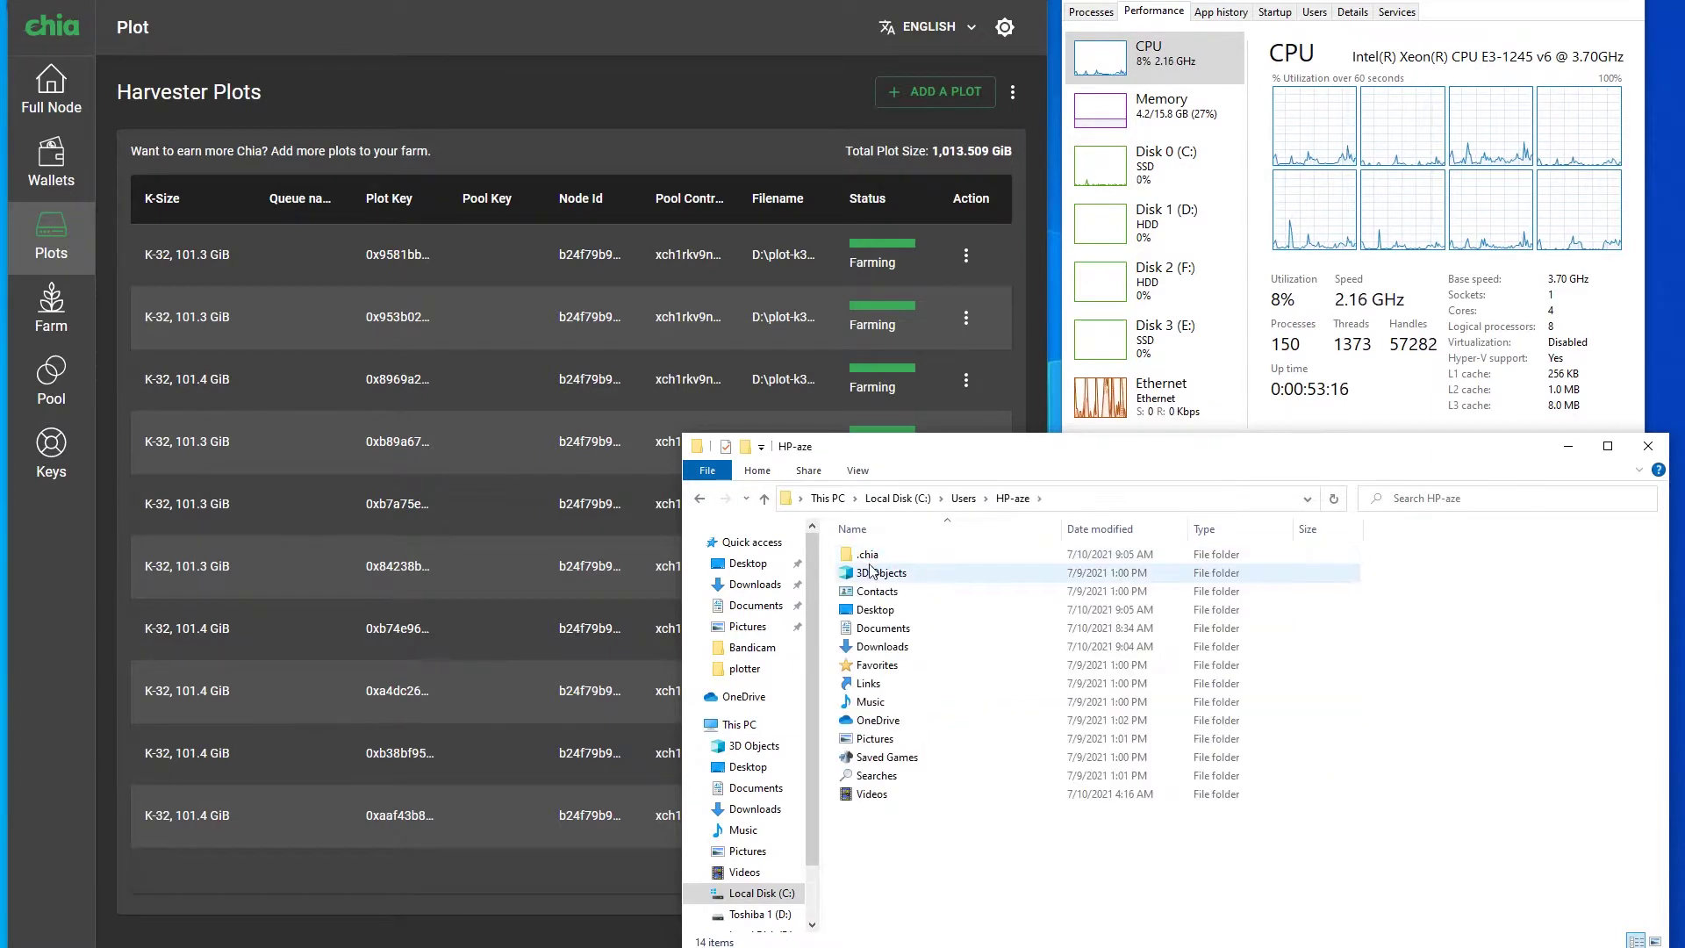
{"action": "double_click", "coordinate": [886, 554]}
{"action": "double_click", "coordinate": [875, 558]}
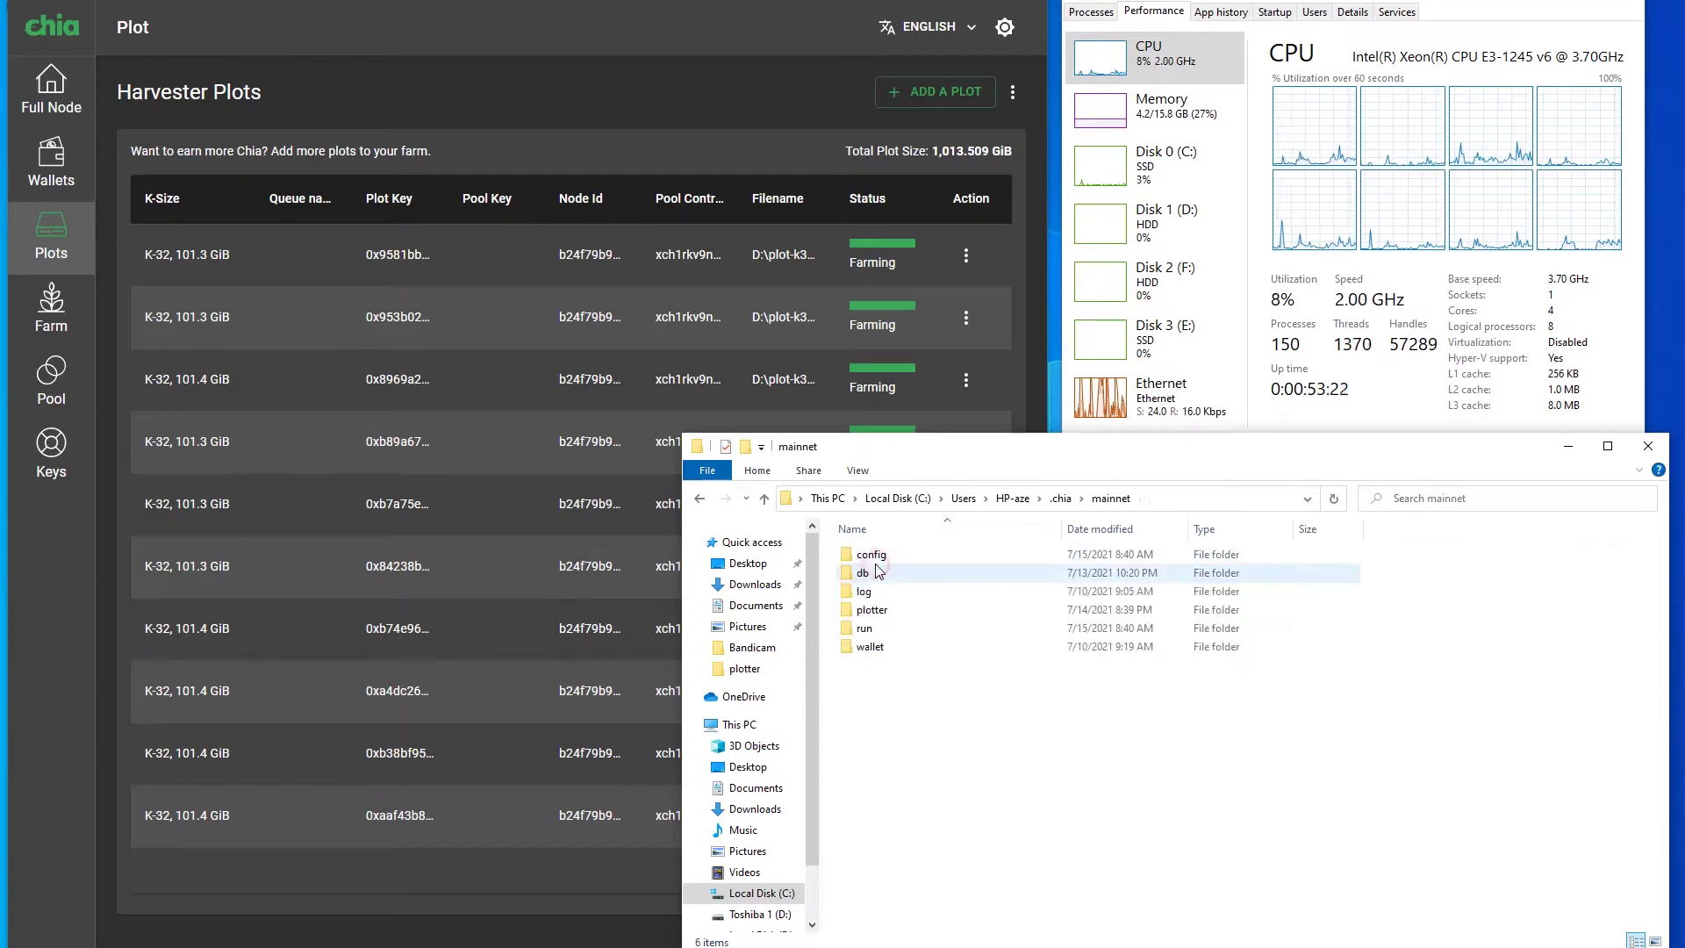
{"action": "double_click", "coordinate": [887, 615]}
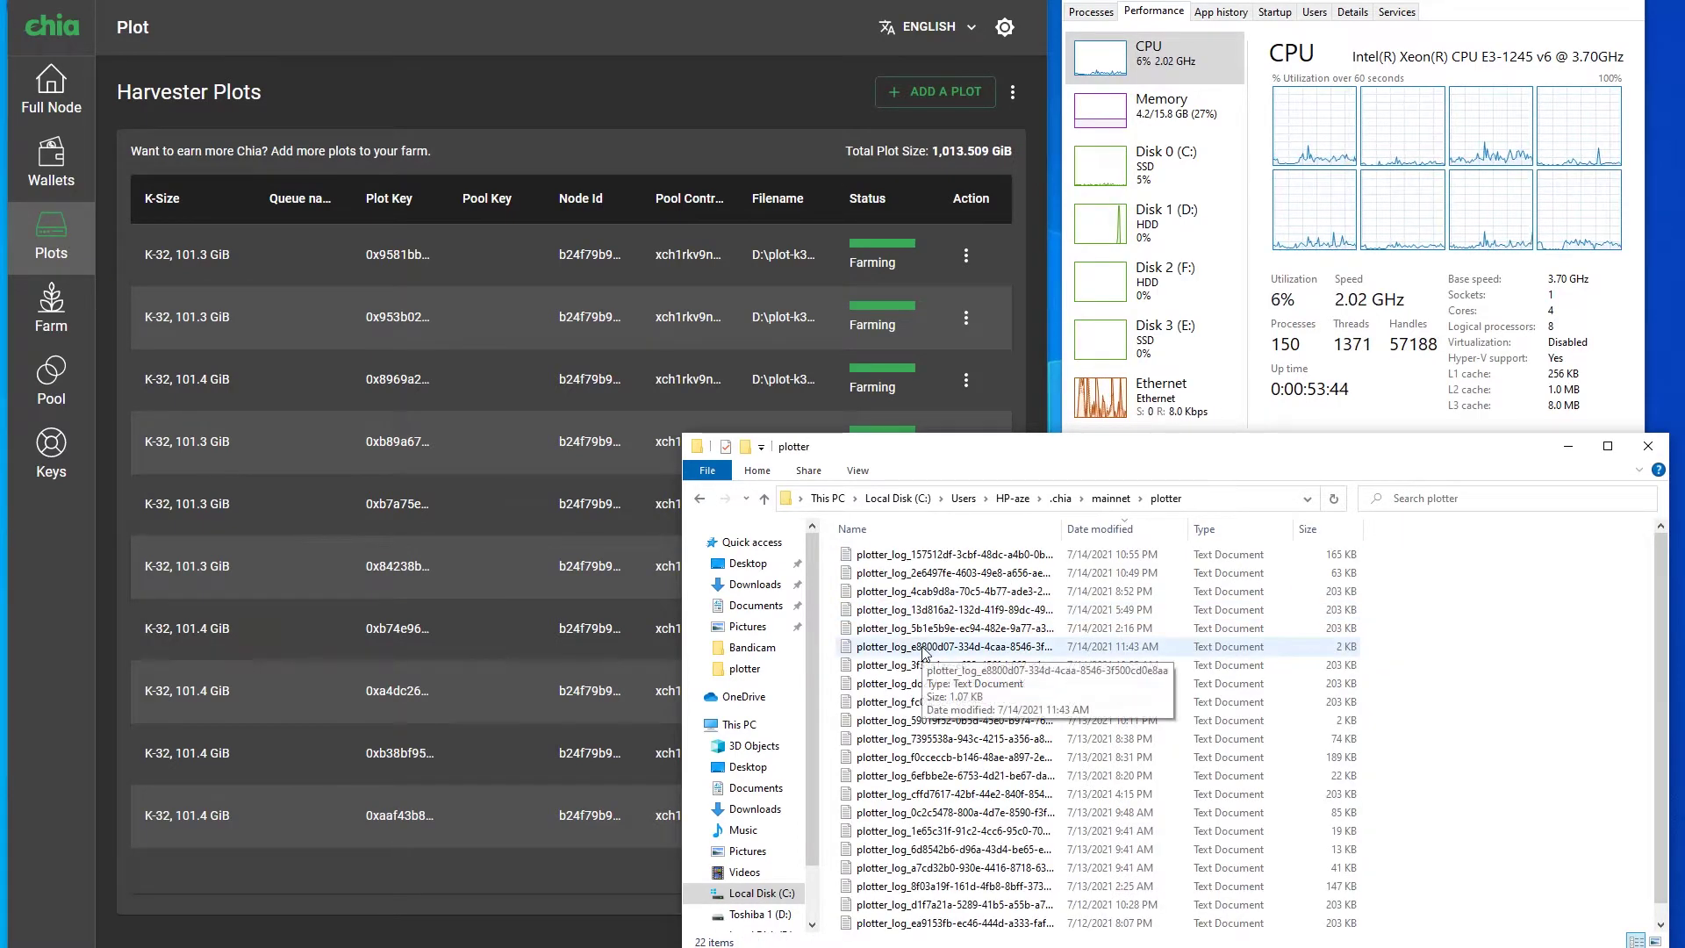
{"action": "scroll", "coordinate": [924, 654], "scroll_direction": "down", "scroll_amount": 1}
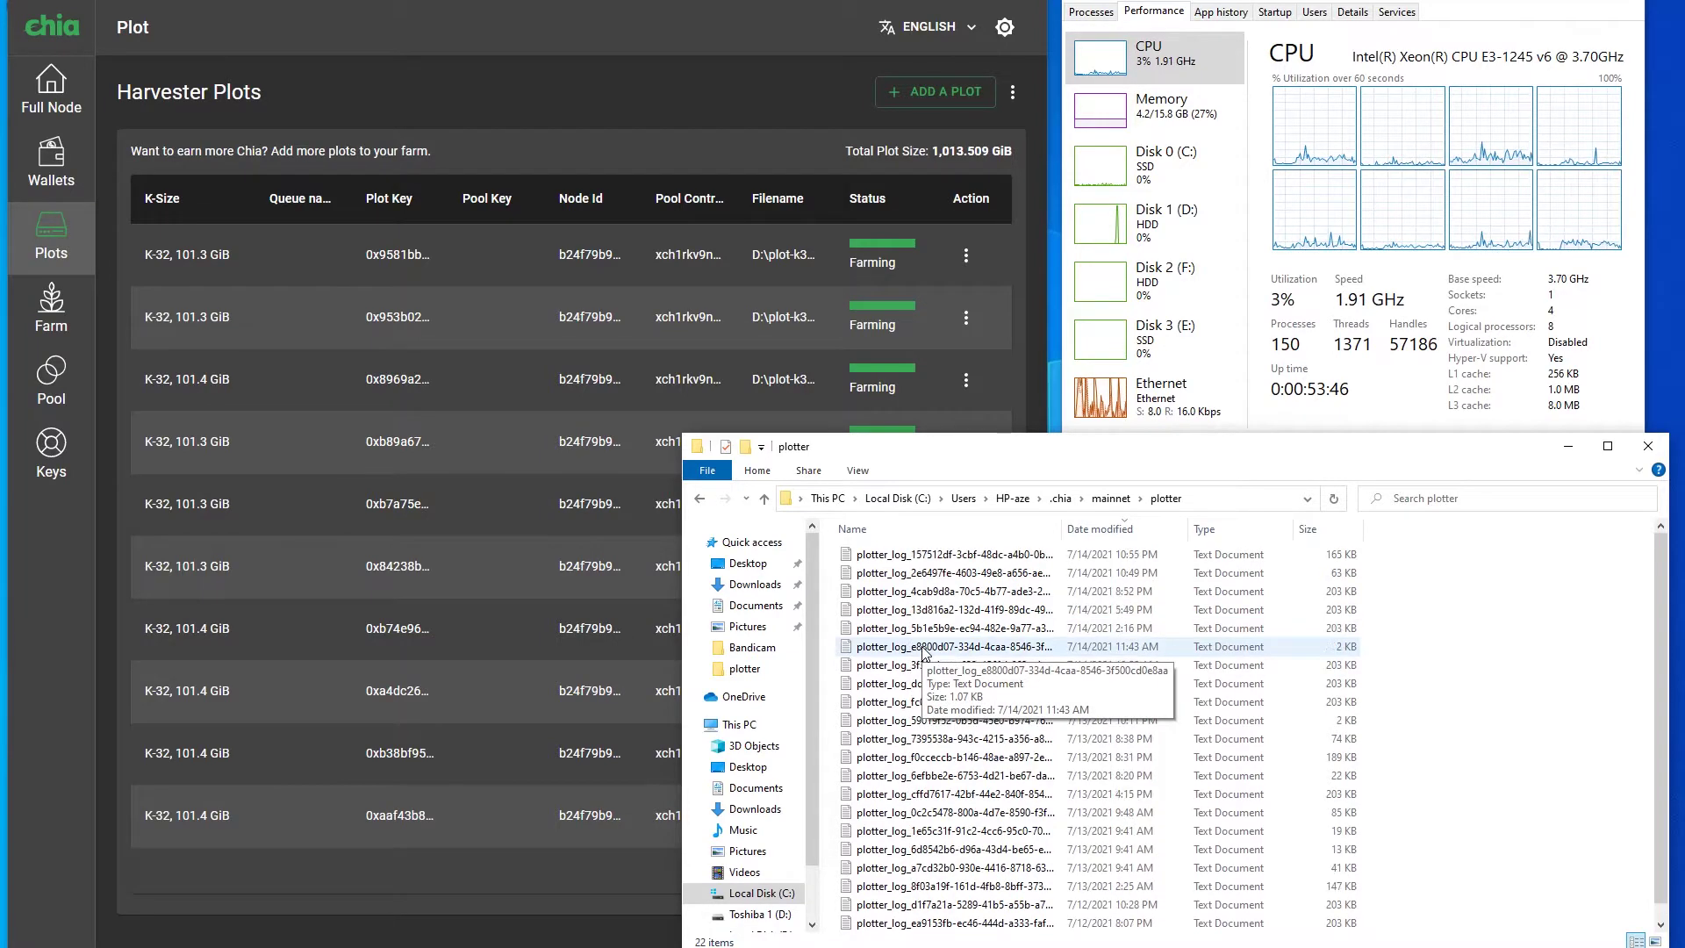
{"action": "scroll", "coordinate": [924, 653], "scroll_direction": "up", "scroll_amount": 1}
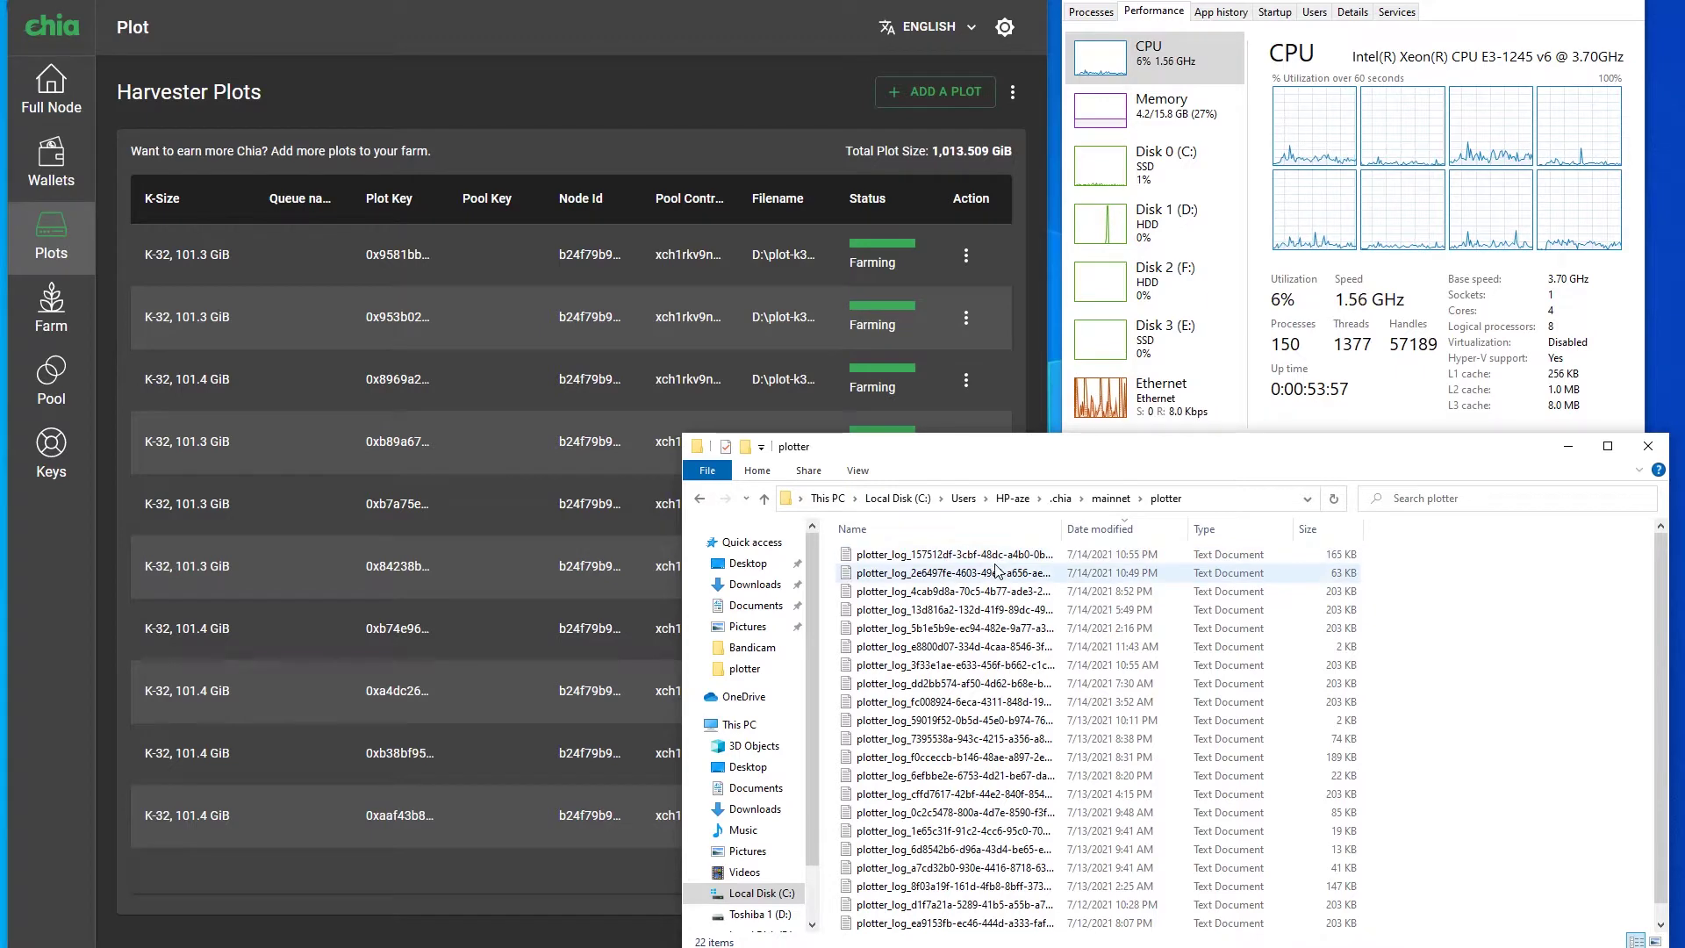
{"action": "double_click", "coordinate": [897, 556]}
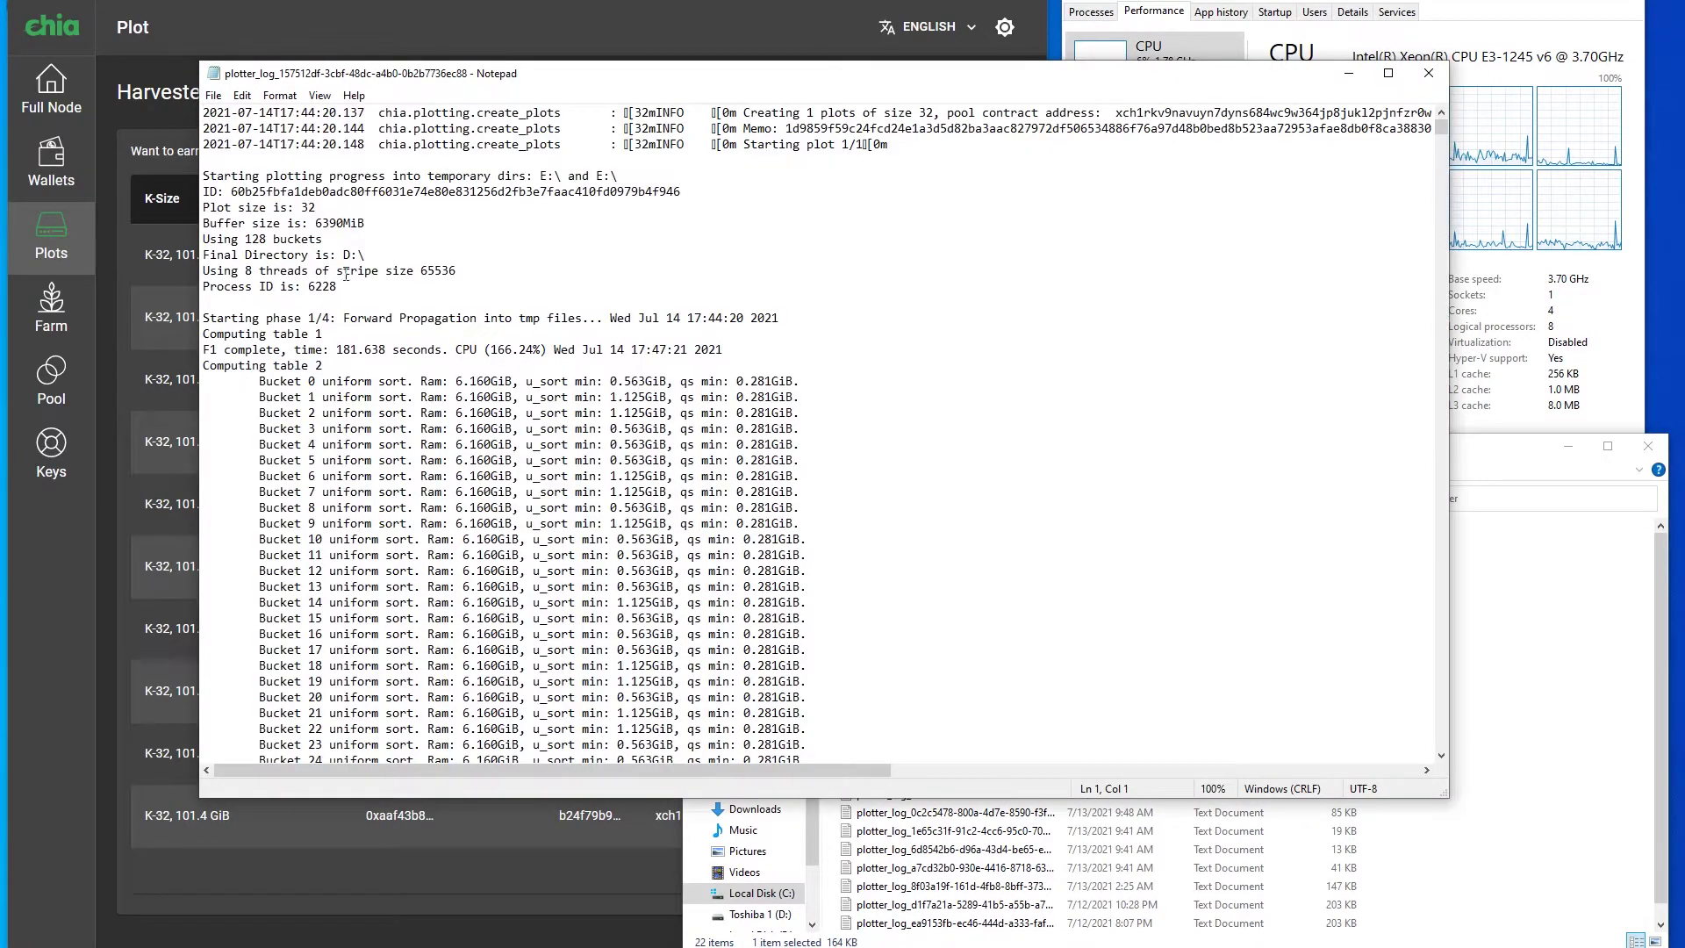
{"action": "left_click_drag", "start_coordinate": [1444, 136], "coordinate": [1442, 746]}
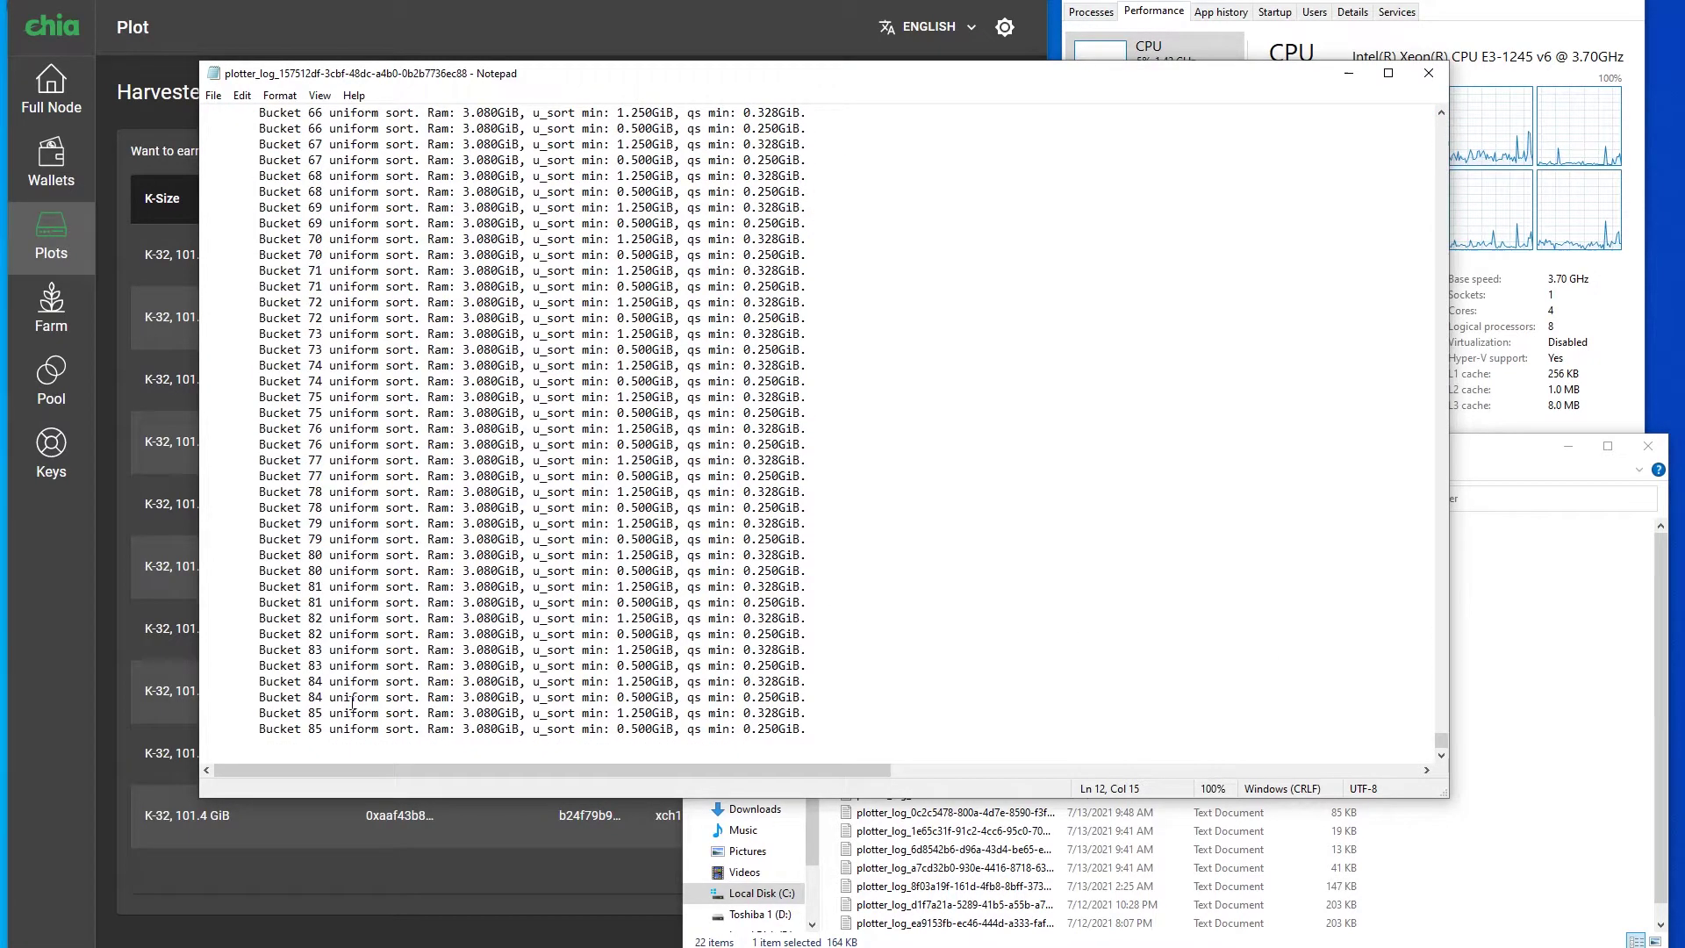
{"action": "left_click_drag", "start_coordinate": [372, 730], "coordinate": [544, 746]}
{"action": "scroll", "coordinate": [539, 571], "scroll_direction": "up", "scroll_amount": 20}
{"action": "scroll", "coordinate": [539, 572], "scroll_direction": "up", "scroll_amount": 4}
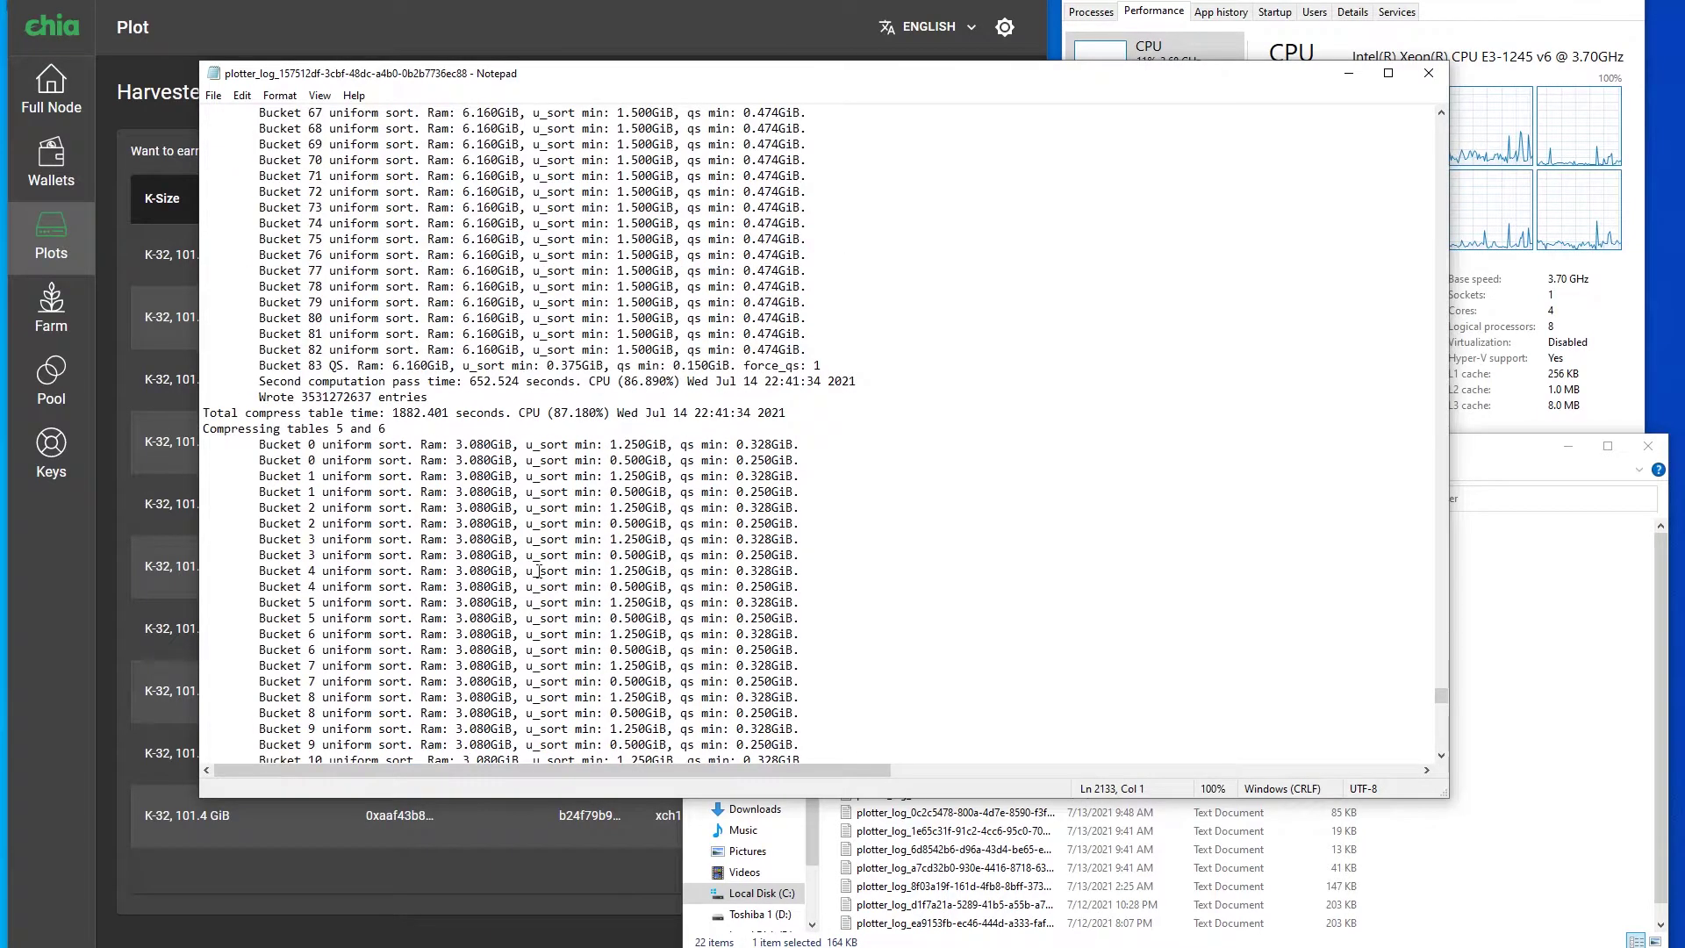
{"action": "scroll", "coordinate": [526, 658], "scroll_direction": "down", "scroll_amount": 20}
{"action": "left_click", "coordinate": [507, 742]}
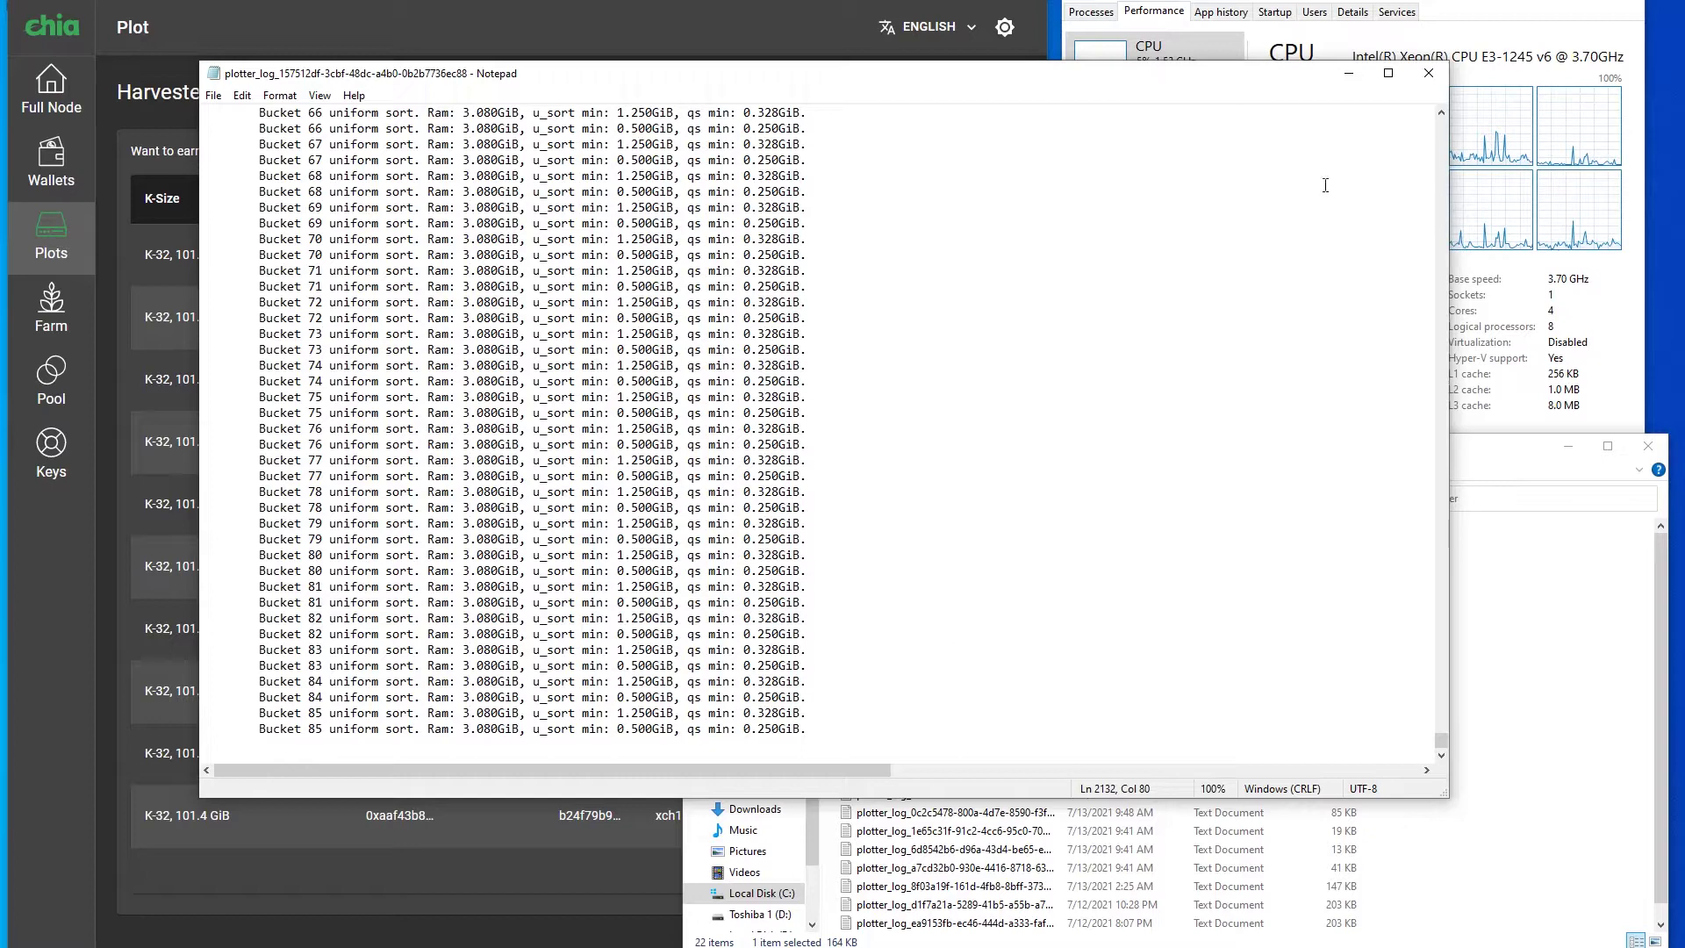
{"action": "left_click", "coordinate": [1427, 73]}
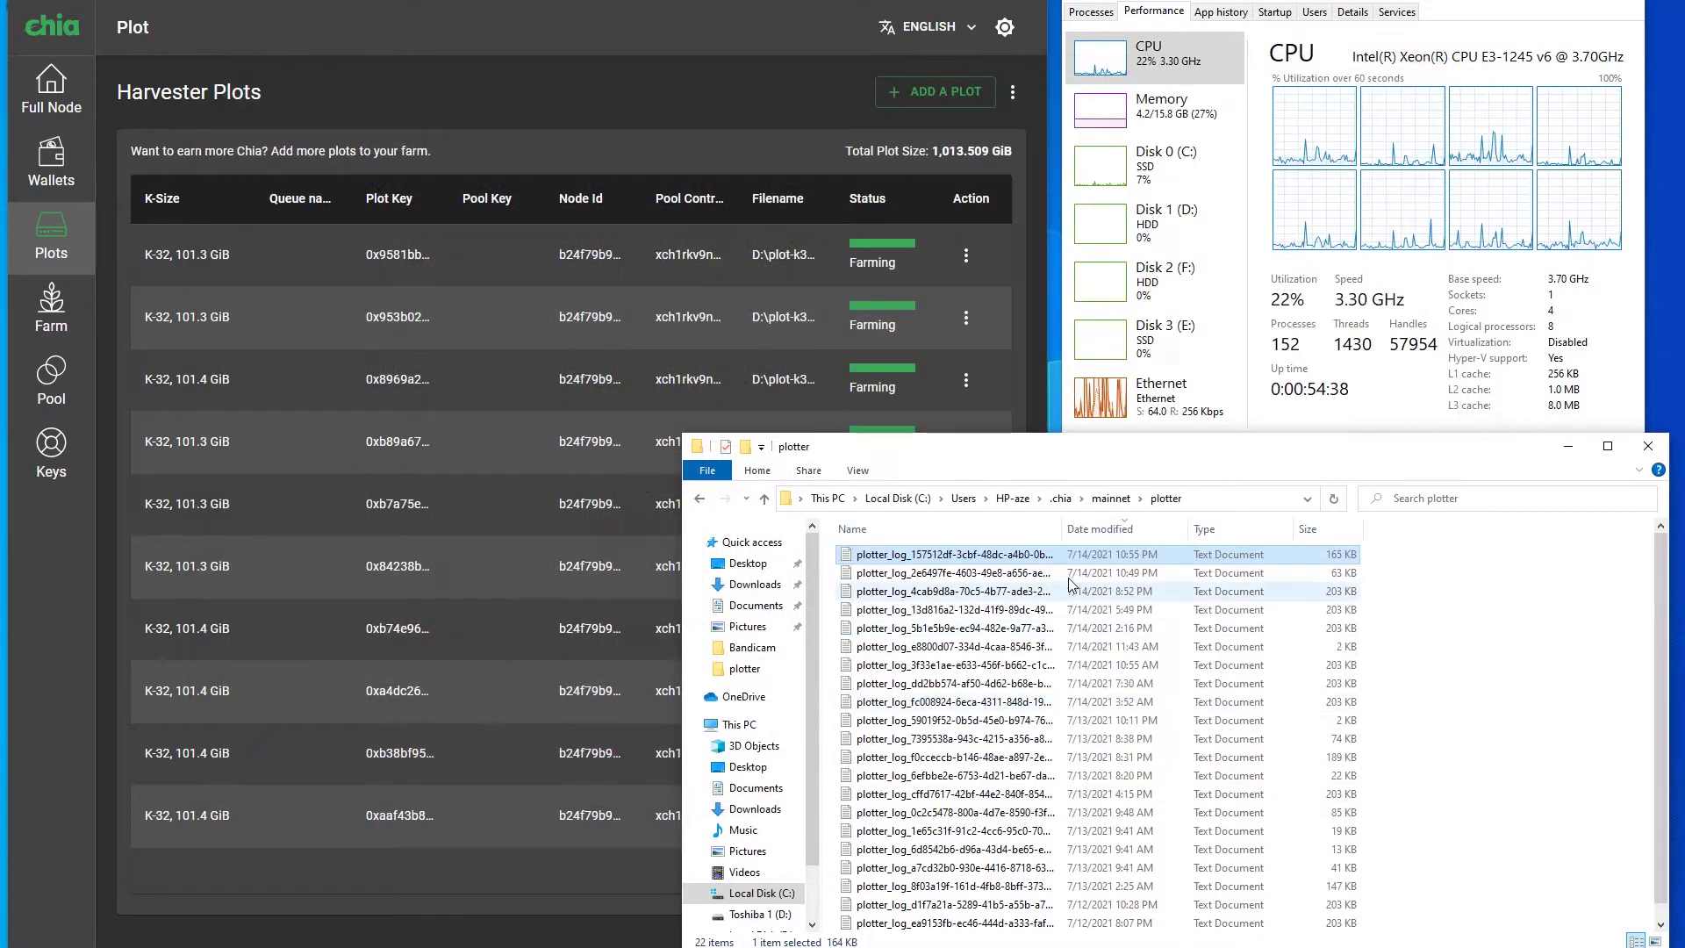
Open the 63 KB plotter_log_4cab9d8a log in Notepad and select its 787.914-second phase 4 time
{"action": "left_click", "coordinate": [1234, 576]}
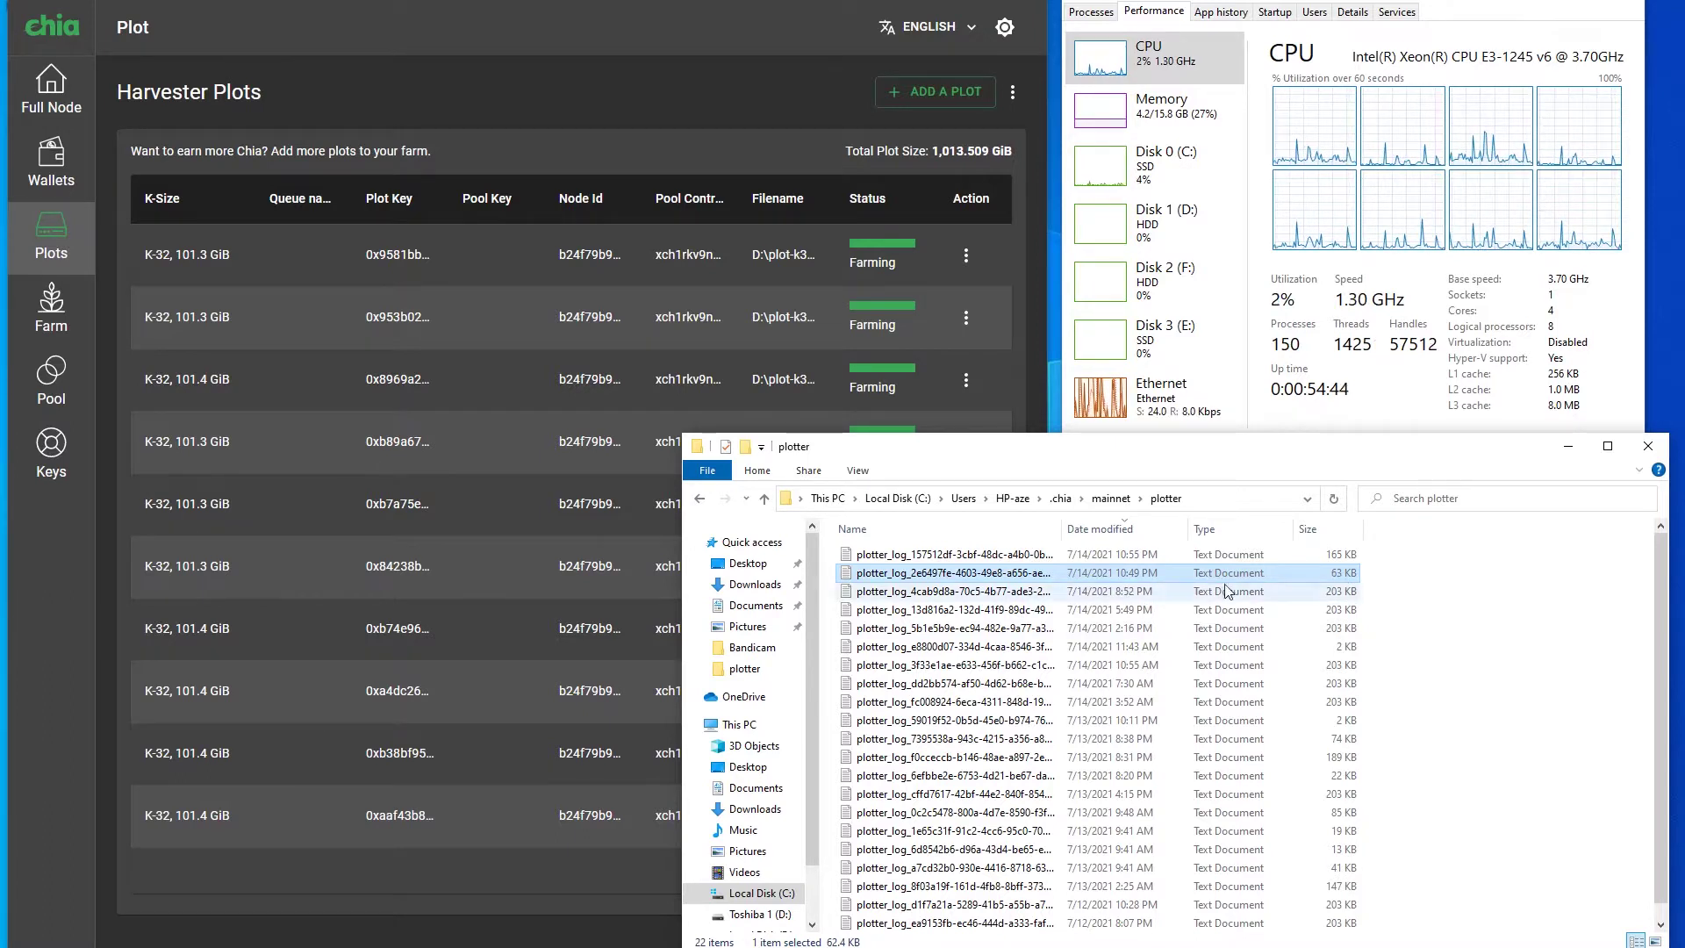
{"action": "double_click", "coordinate": [1313, 592]}
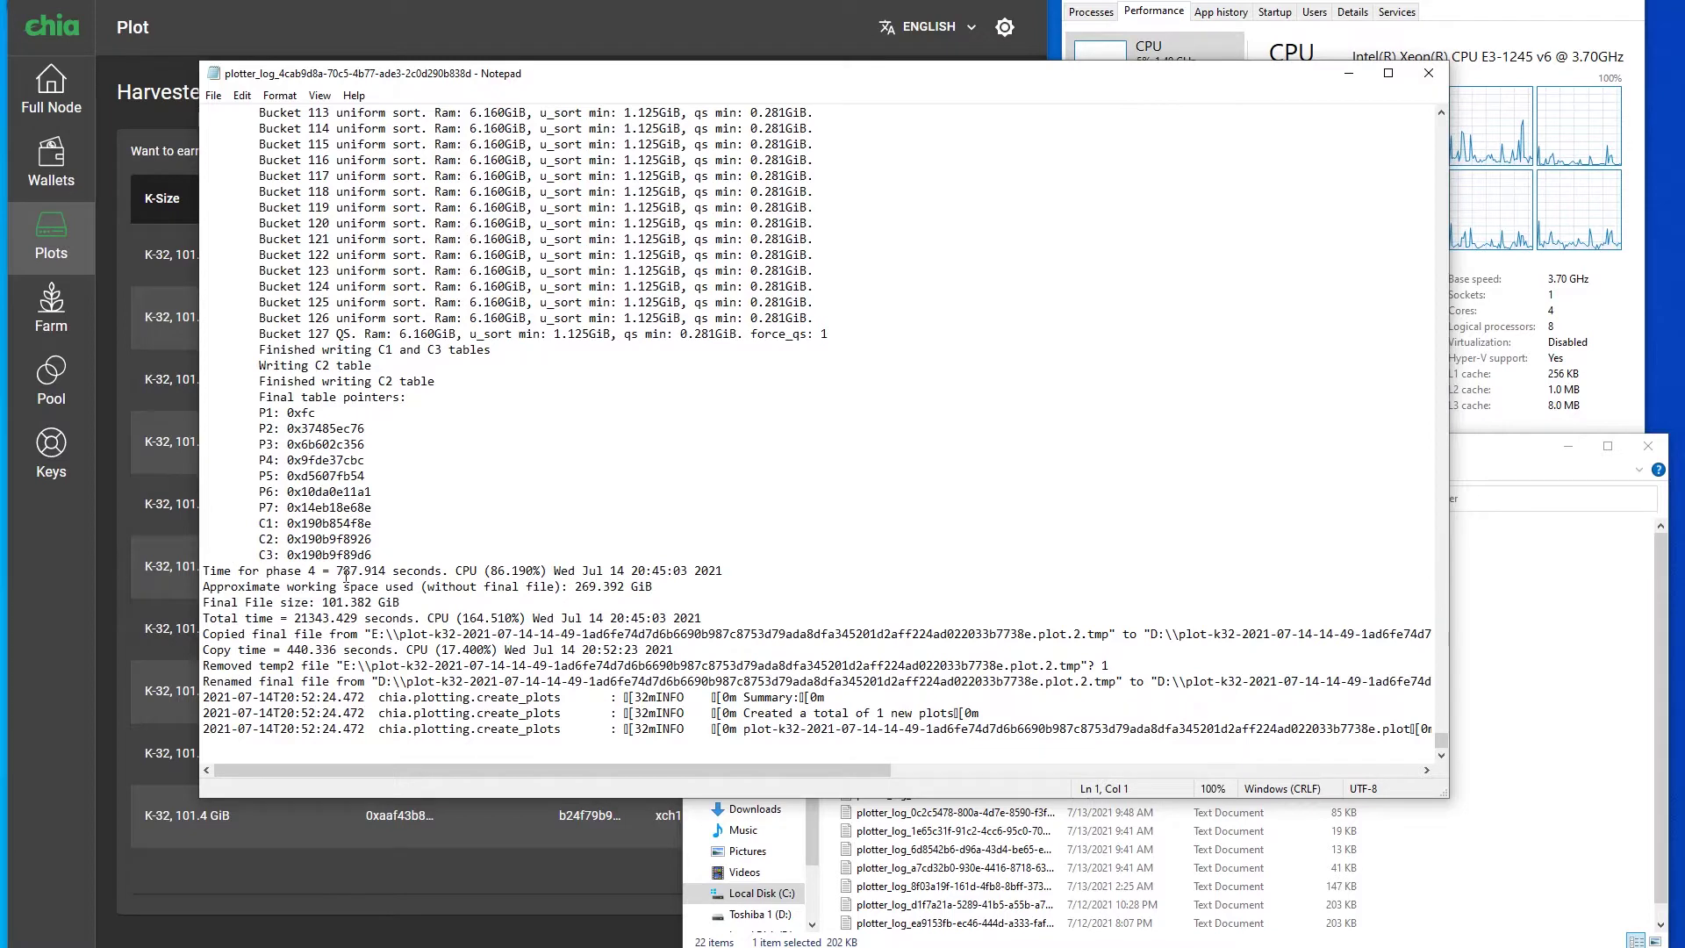
{"action": "left_click_drag", "start_coordinate": [326, 569], "coordinate": [405, 571]}
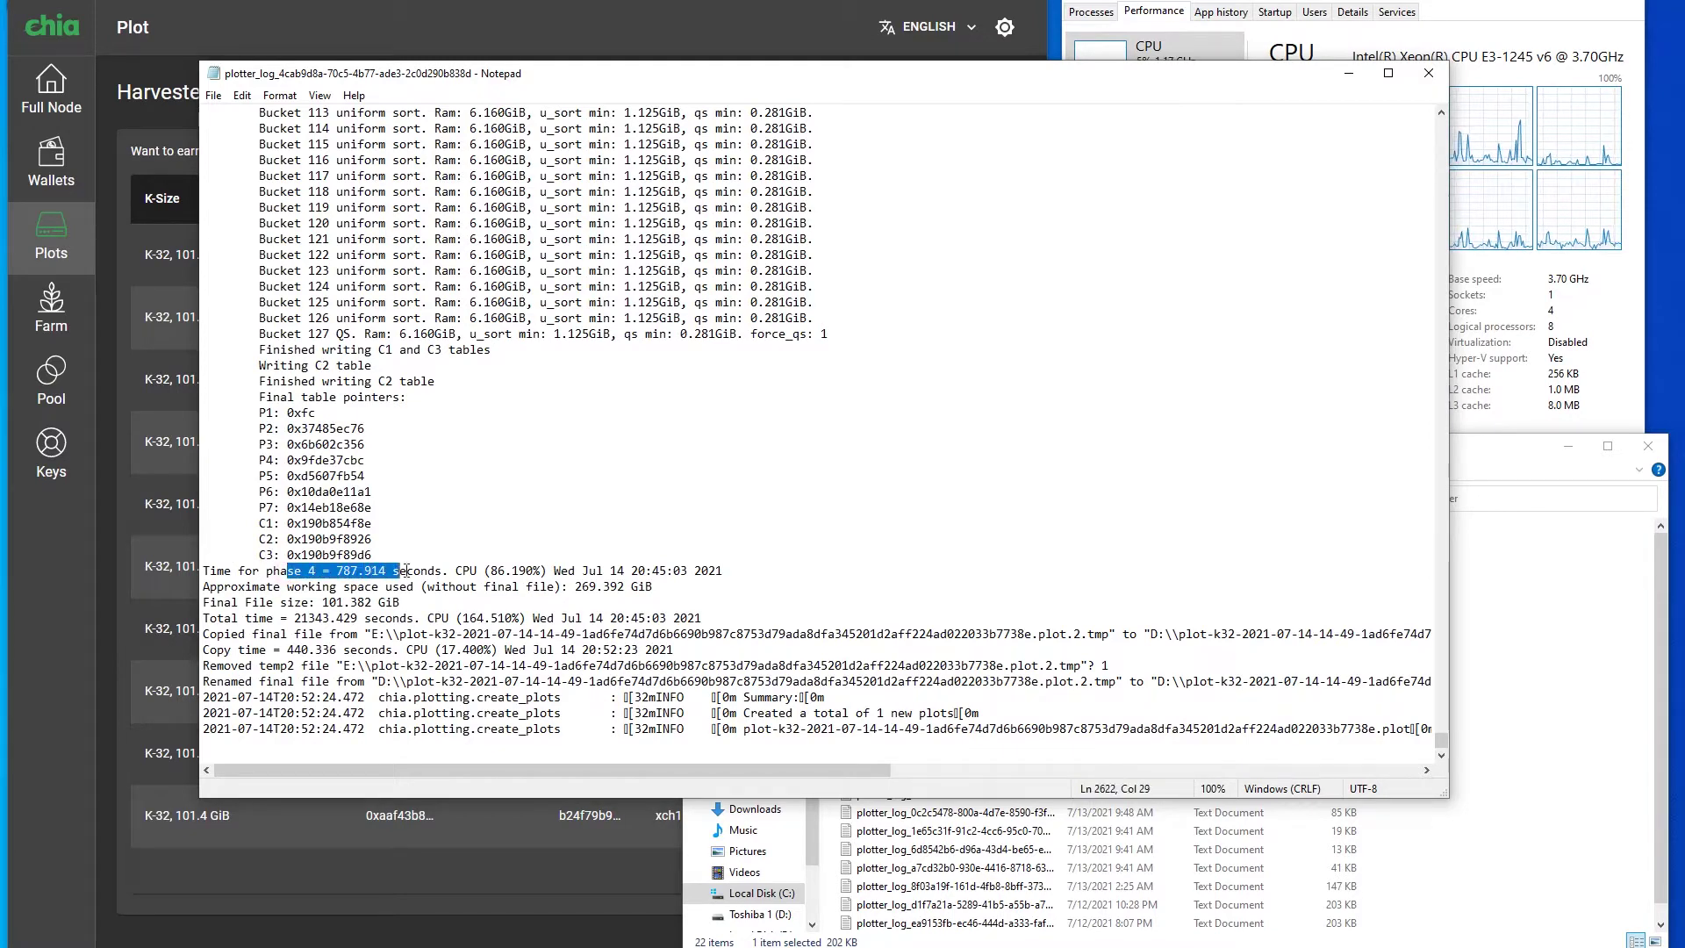